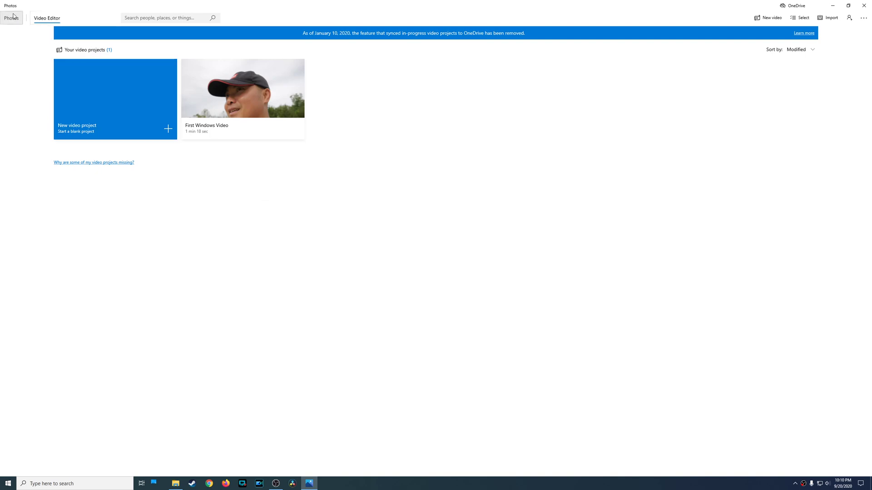
- Glance at the Photos video collection, then begin a new blank project in Video Editor
click(12, 19)
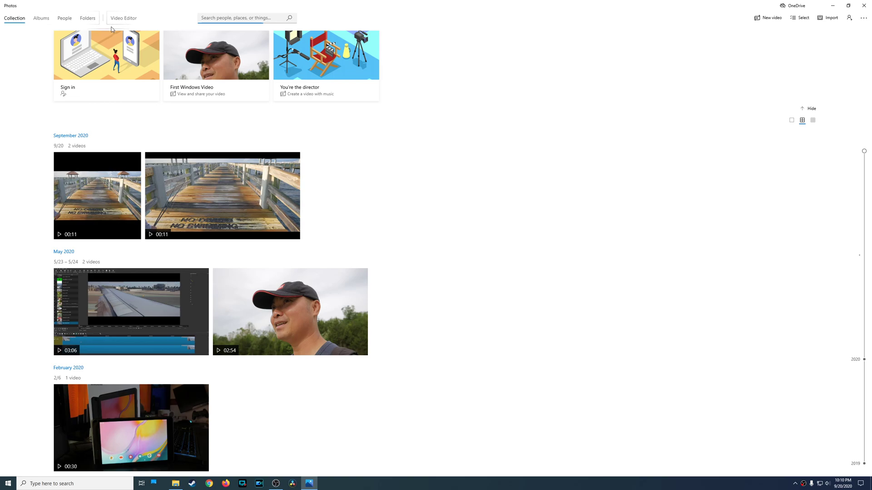
click(123, 18)
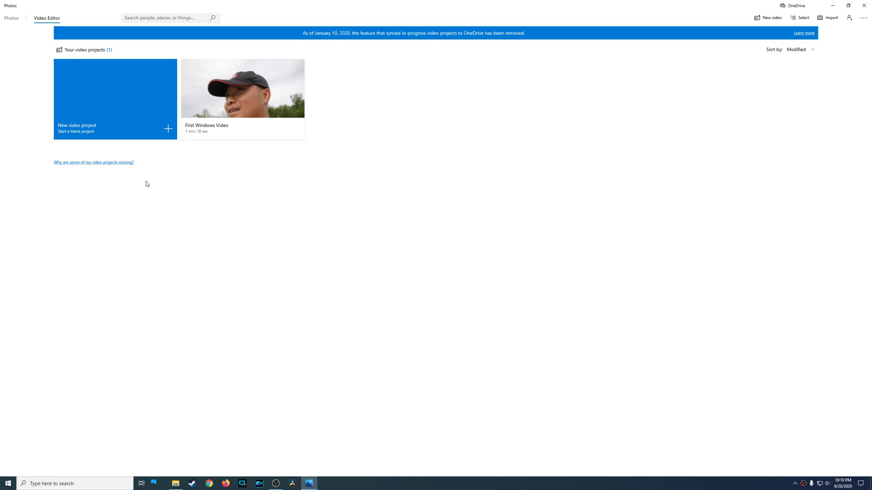
click(129, 133)
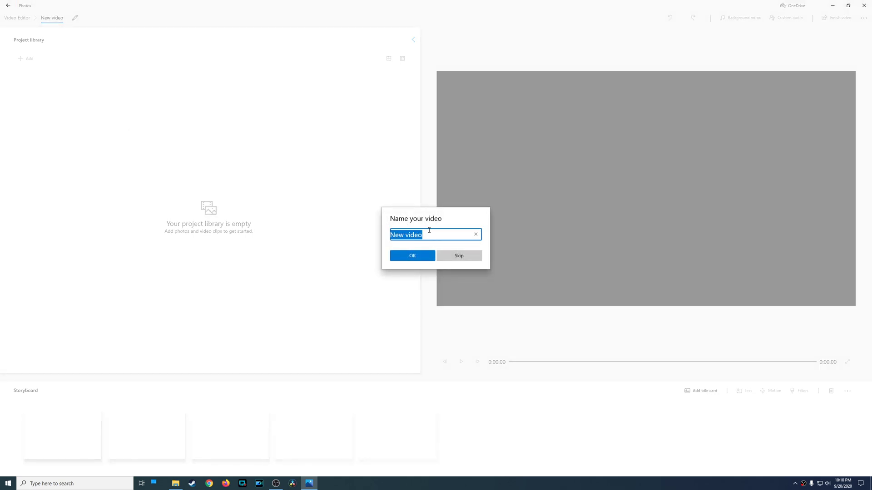
- Name the new video 'Test Project' and confirm
text(T)
key(BackSpace)
text(Test Project)
click(415, 256)
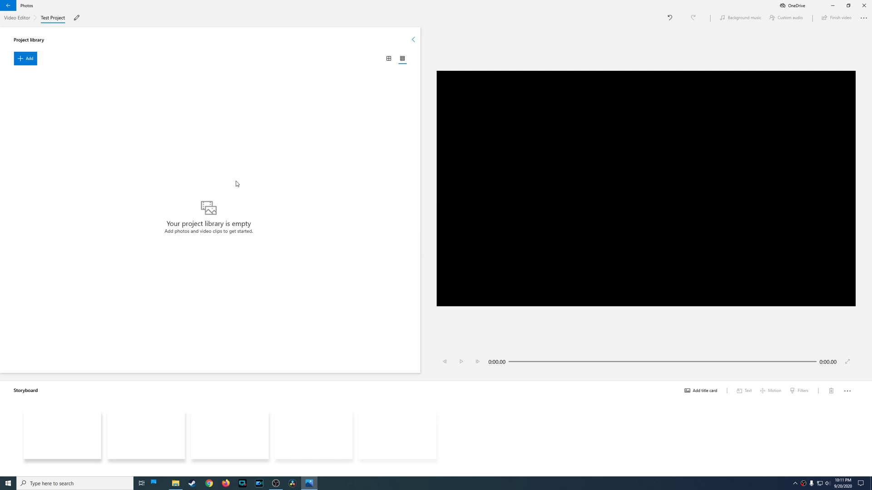
- Add 24fpsVs60fpsIntro.mp4, GalaxyTabTripod1.MP4 and LetterboxTest.mp4 from this PC to the library
click(27, 62)
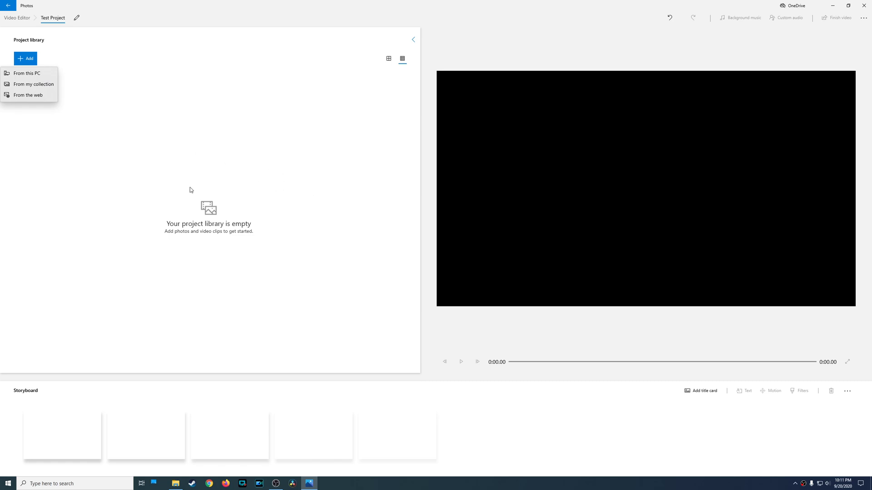
click(27, 74)
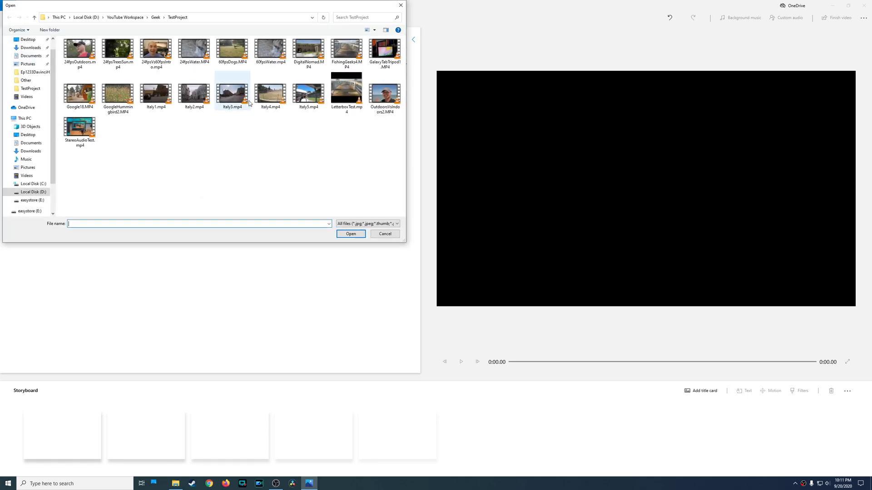
drag(226, 10, 329, 72)
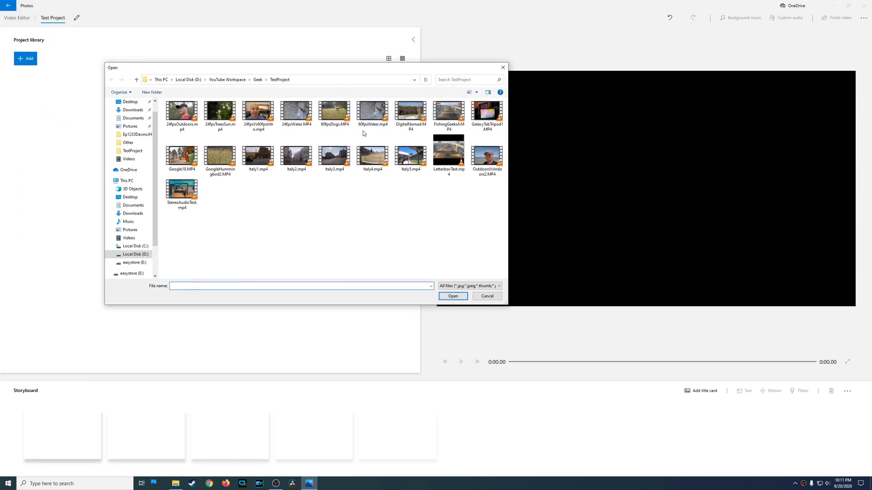
click(258, 114)
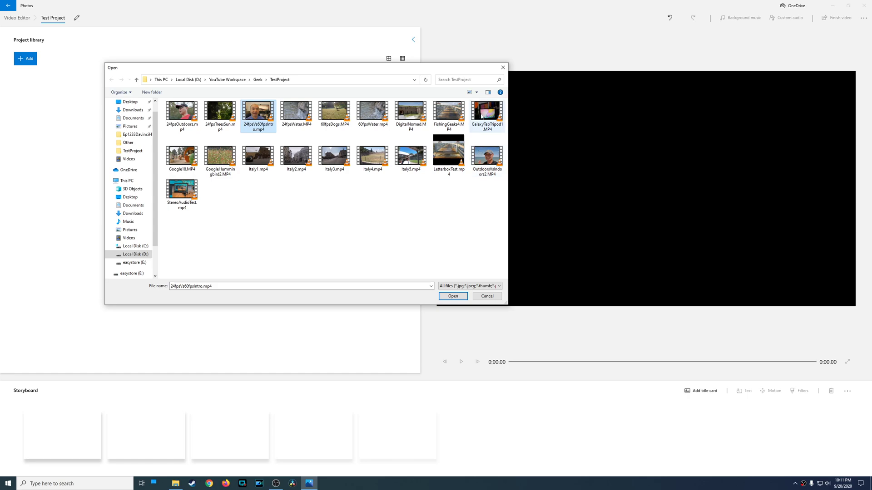
ctrl+click(481, 115)
ctrl+click(446, 157)
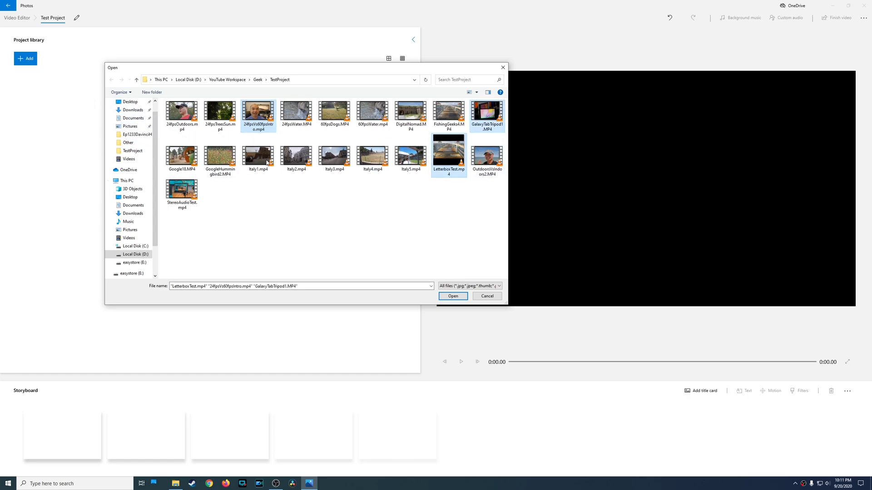
click(457, 297)
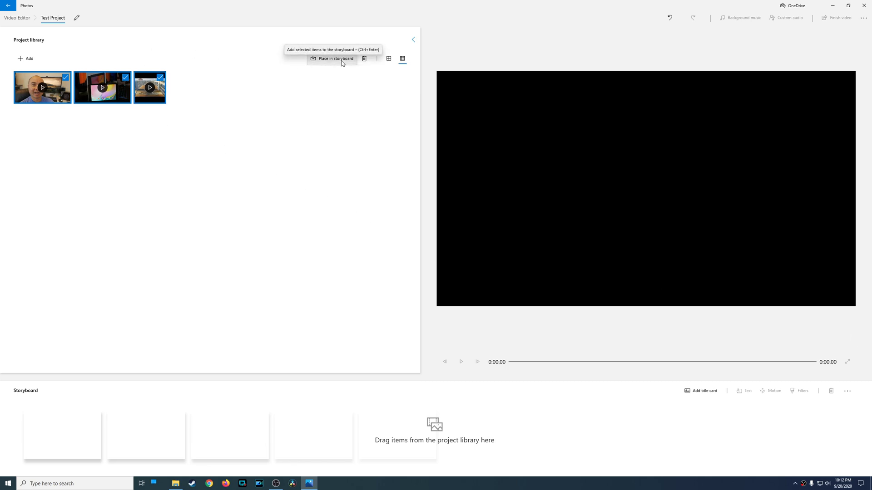
- Drag the three library clips onto the storyboard, making a 2:04.20 video
click(389, 59)
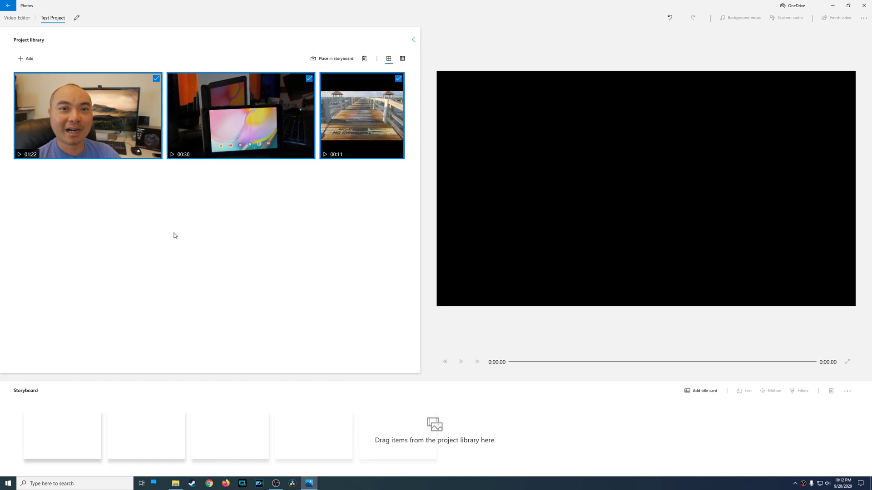
click(402, 58)
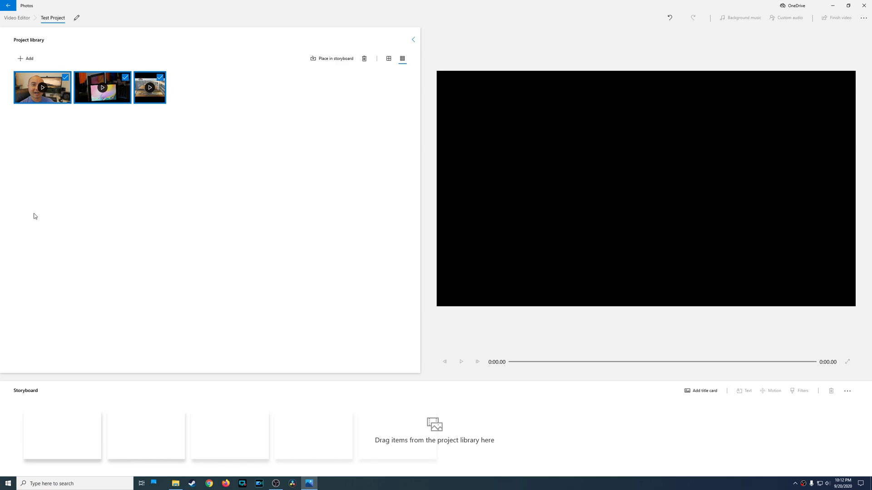
drag(58, 91, 80, 440)
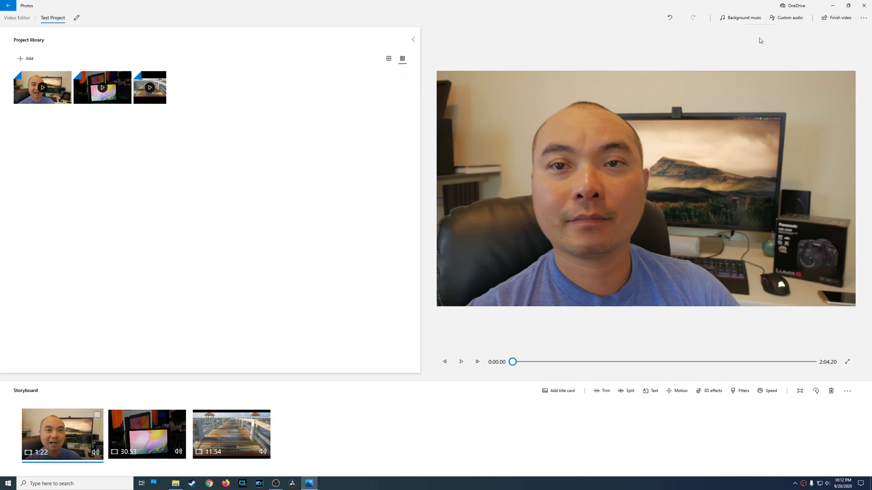
click(742, 20)
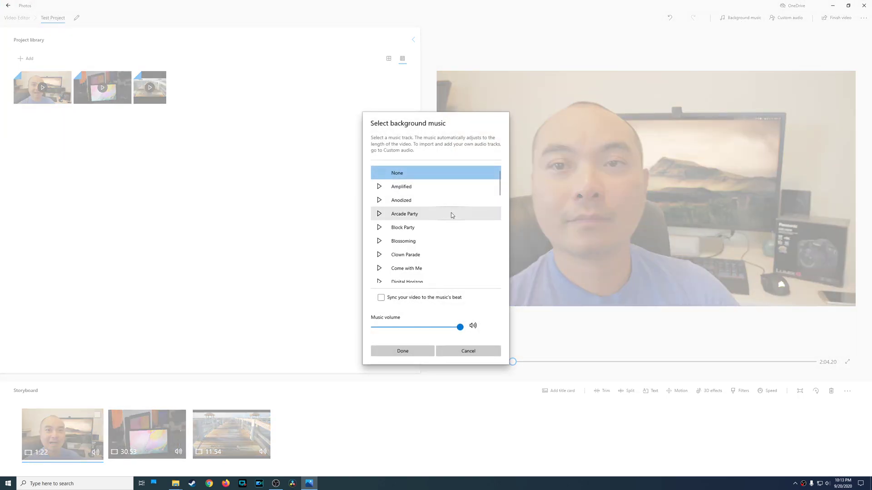
scroll(438, 214, down, 2)
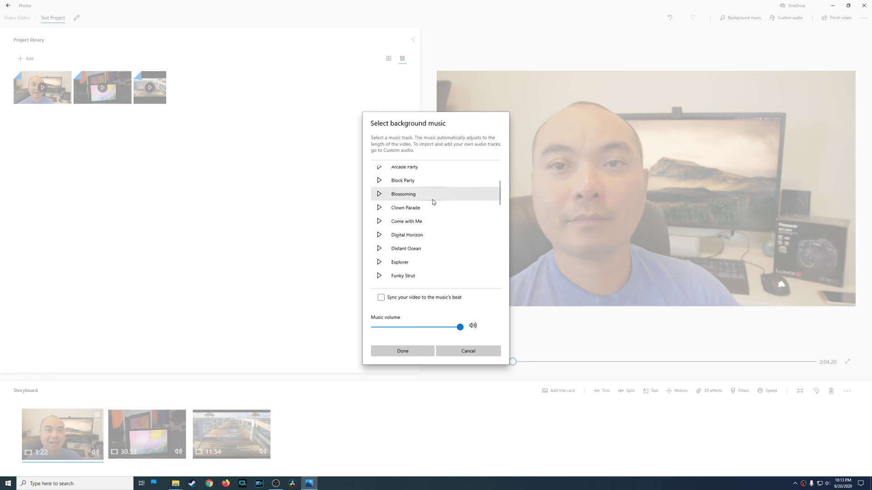
scroll(432, 199, up, 3)
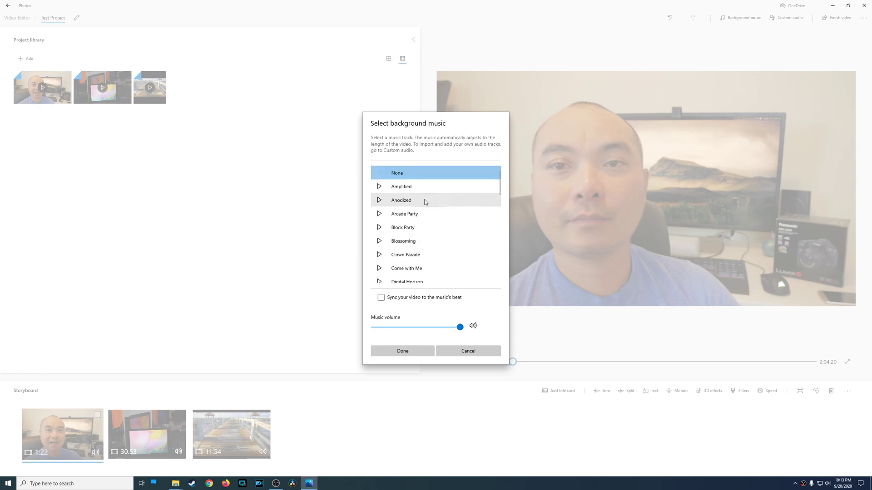
click(381, 215)
click(380, 214)
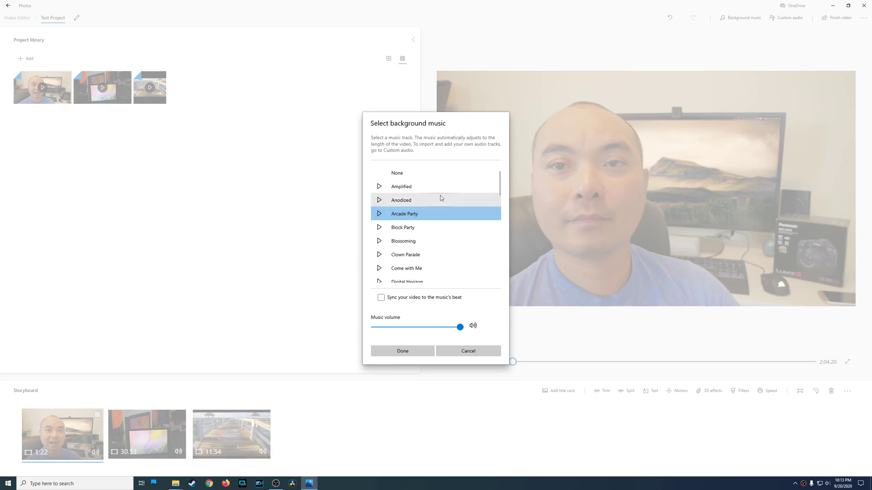
scroll(476, 250, down, 3)
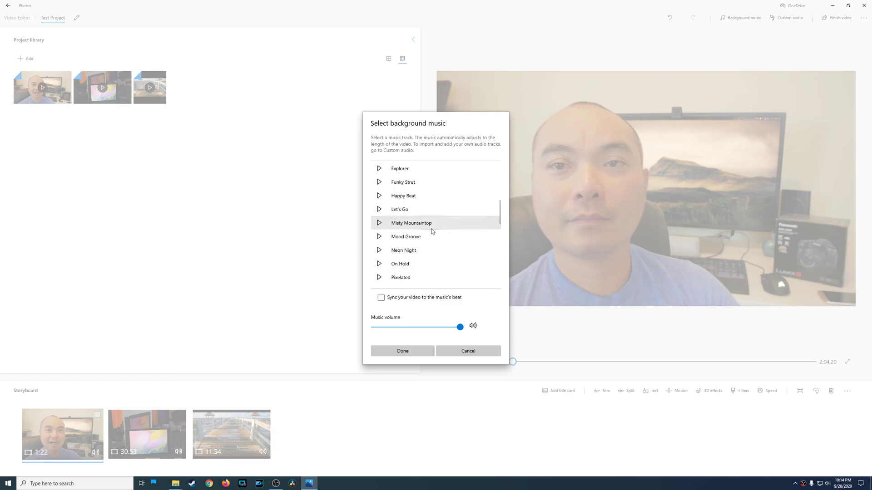
click(474, 352)
click(790, 17)
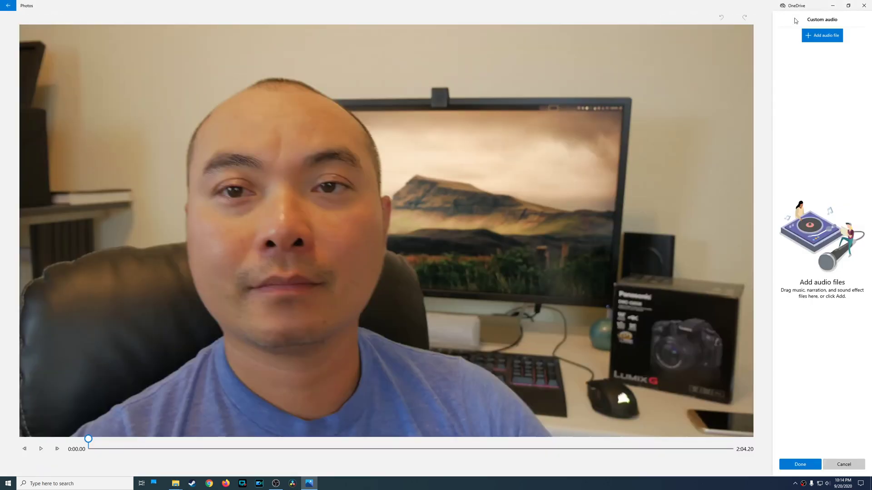
click(826, 39)
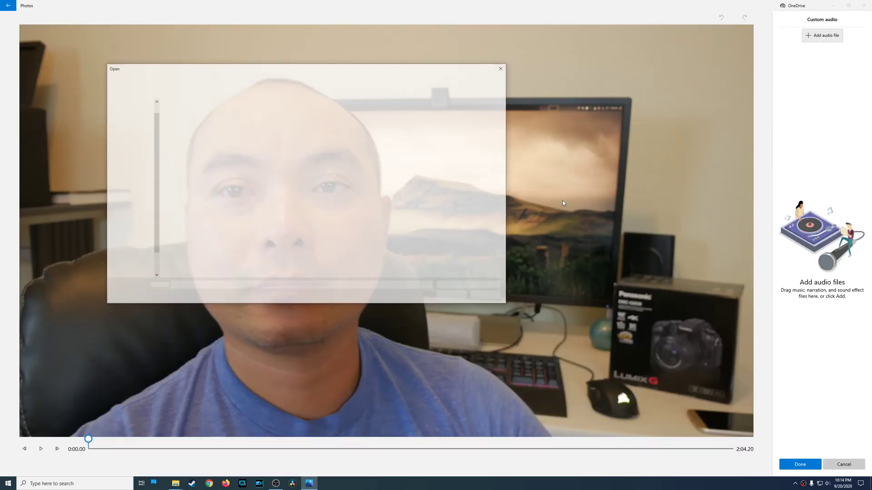
click(487, 297)
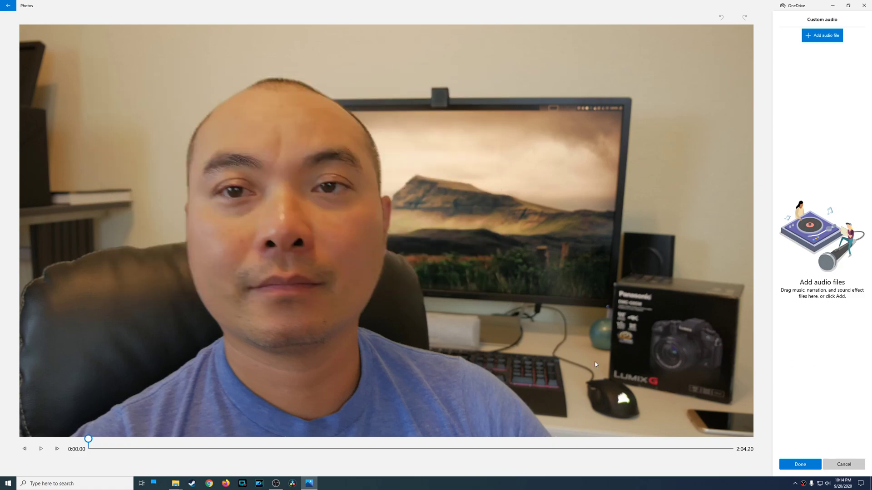
click(844, 464)
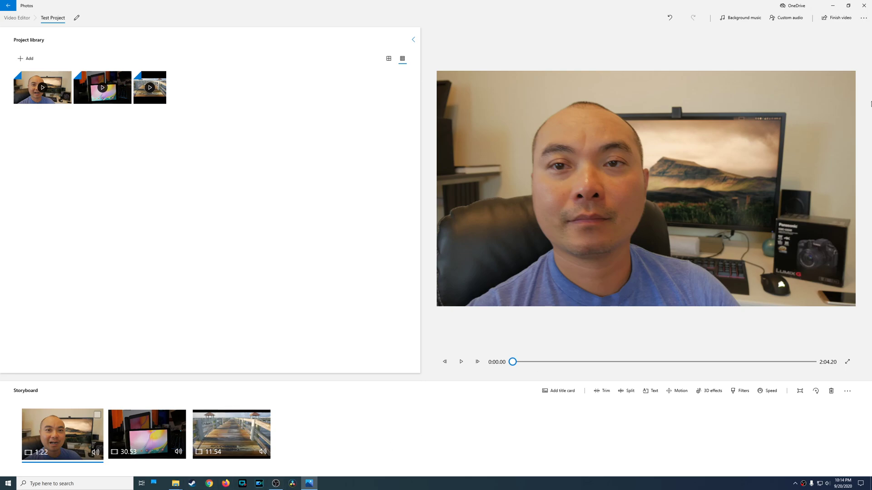
click(864, 19)
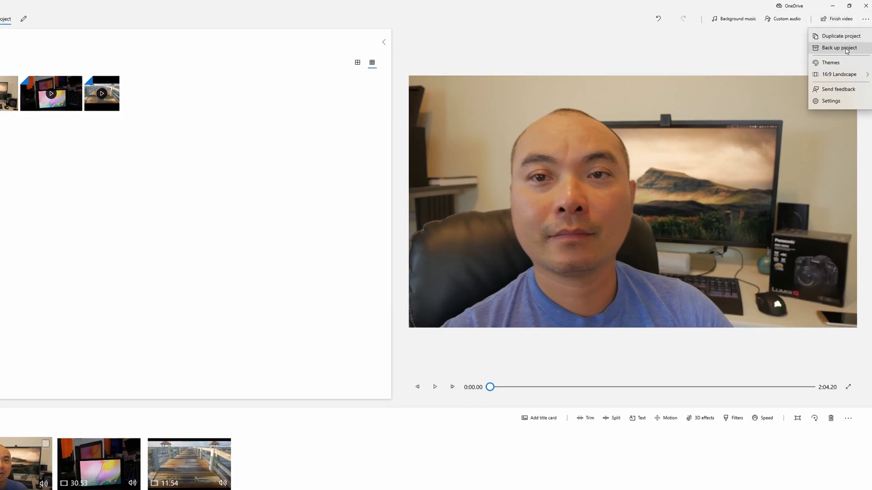
click(843, 63)
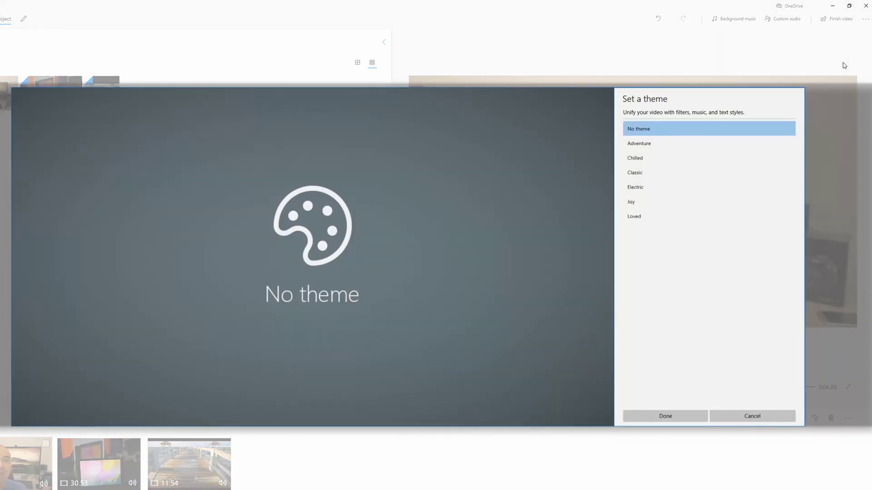
click(679, 148)
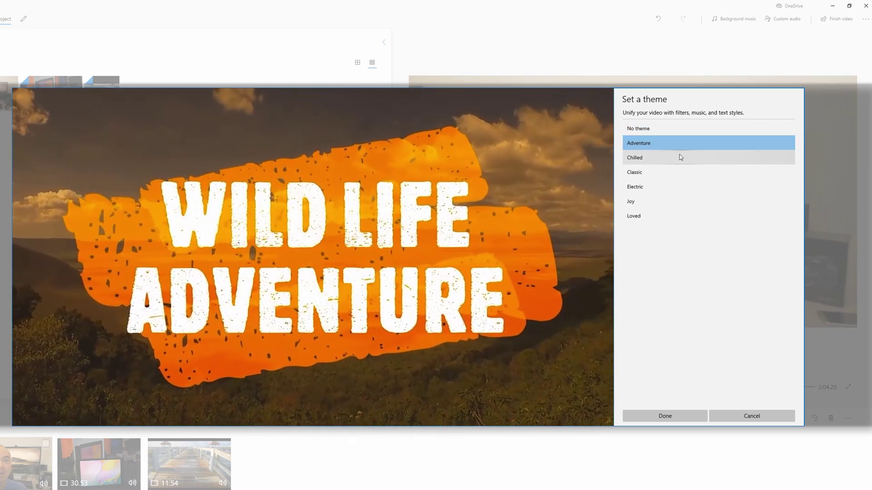
click(680, 157)
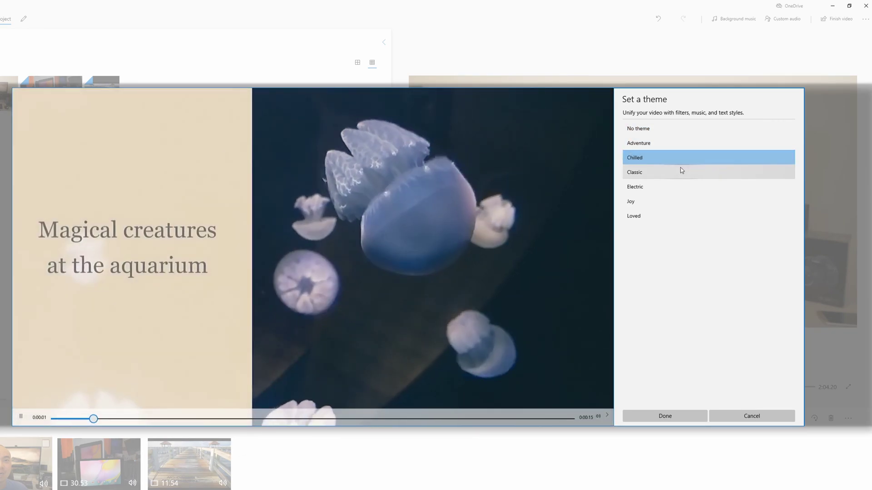
click(680, 168)
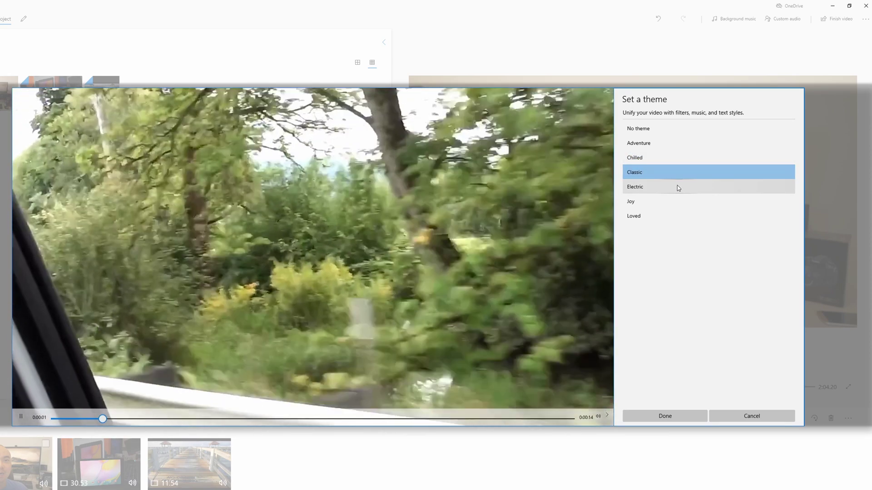
click(677, 186)
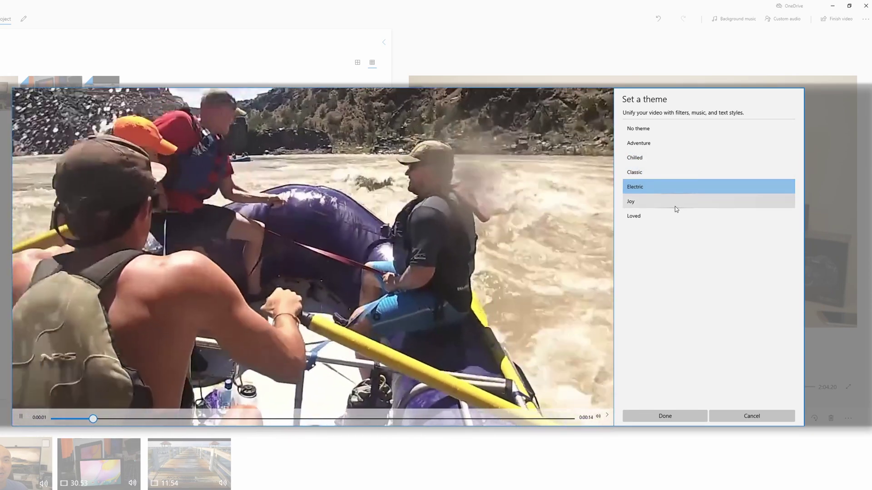
click(675, 205)
click(673, 218)
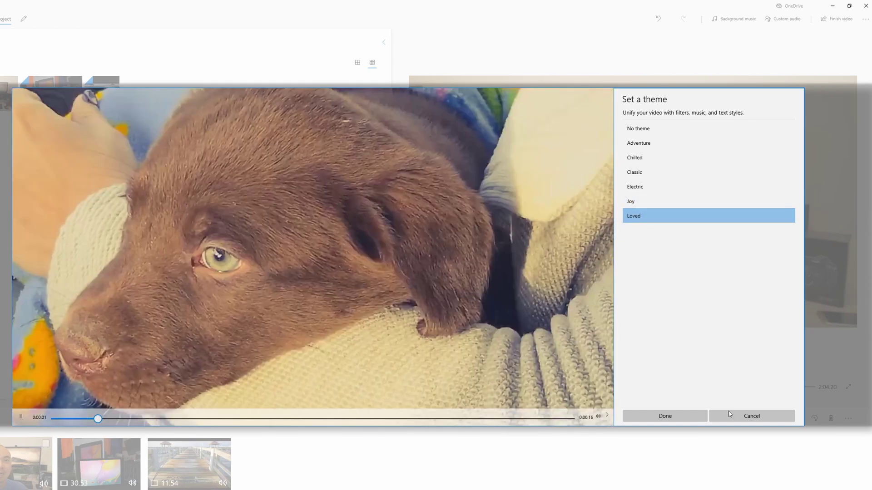
click(771, 415)
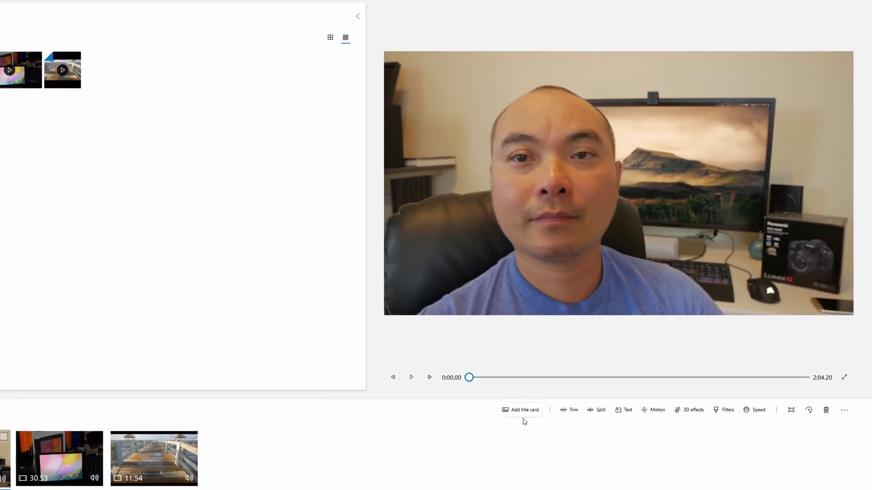
- Add a title card and replace its text with 'Welcome!'
click(522, 410)
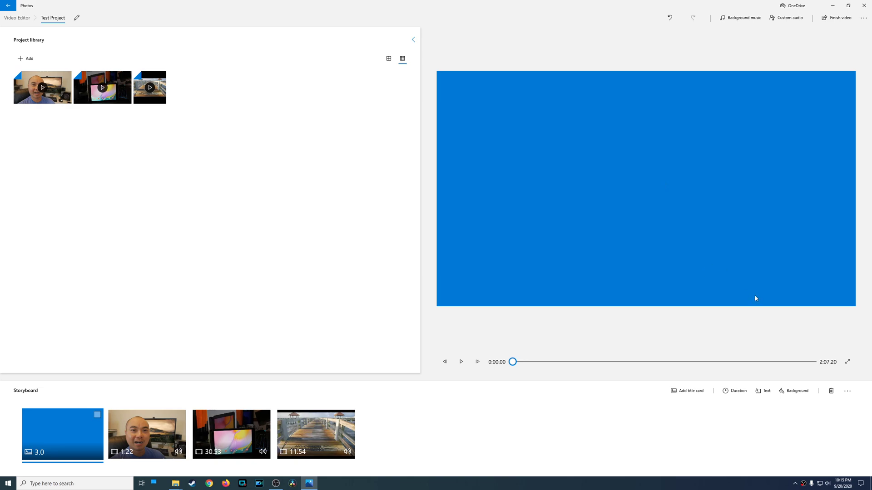
click(764, 392)
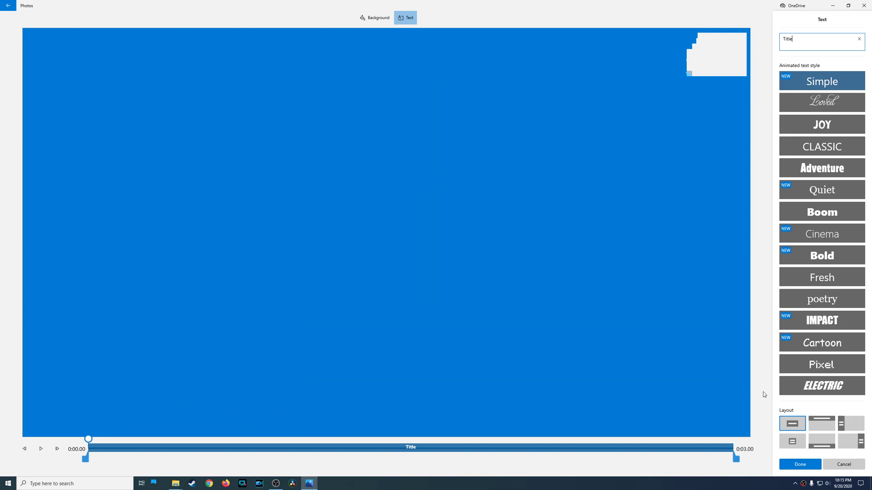
click(833, 107)
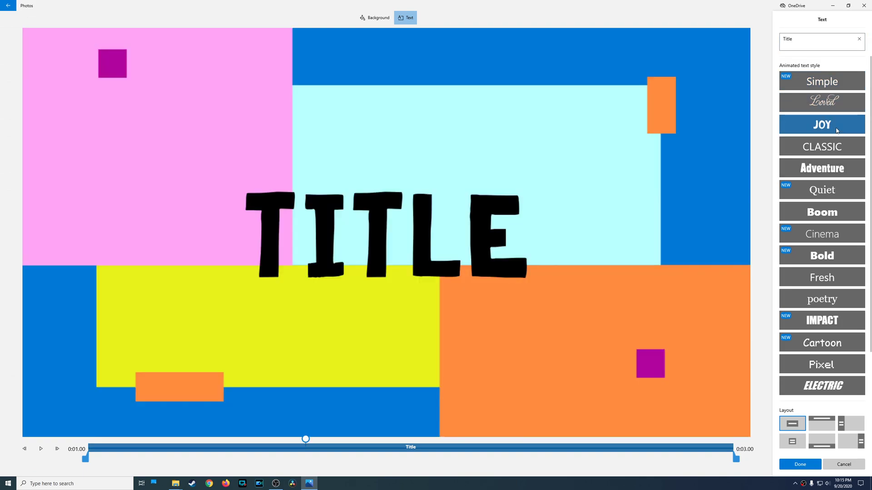
click(831, 147)
click(788, 40)
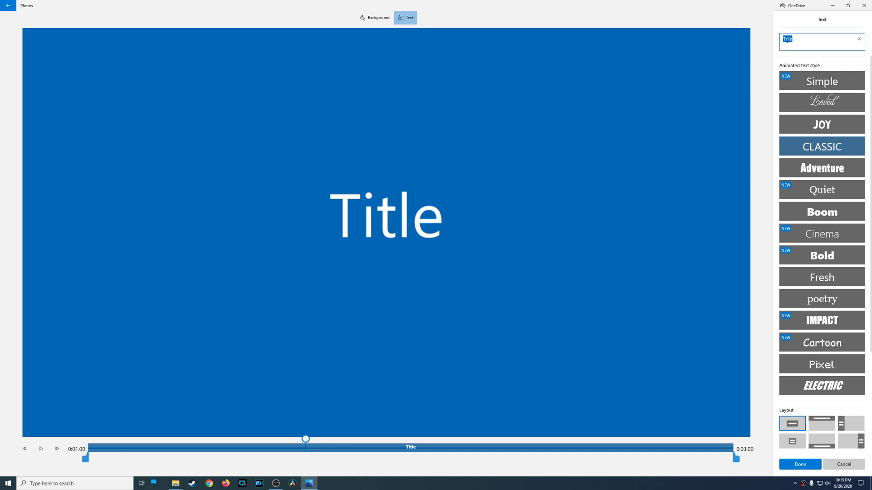
text(Welcome!)
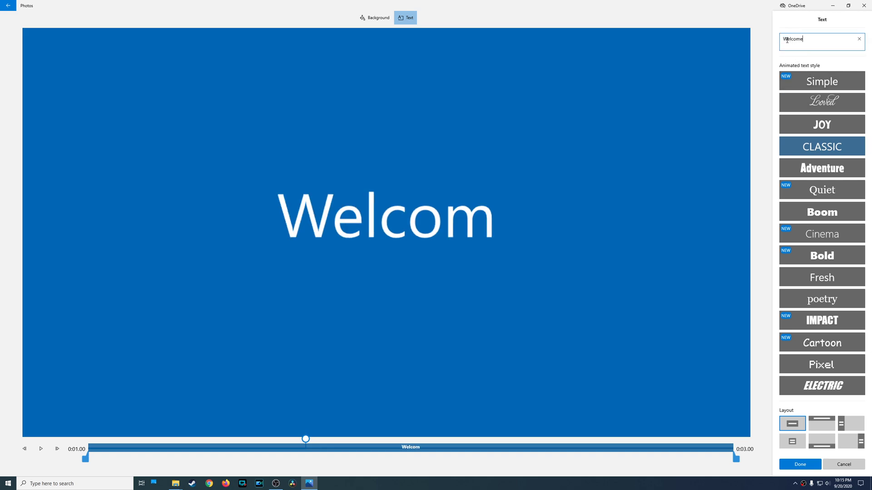
- Preview the JOY, CLASSIC and Adventure animated styles on the title
click(829, 125)
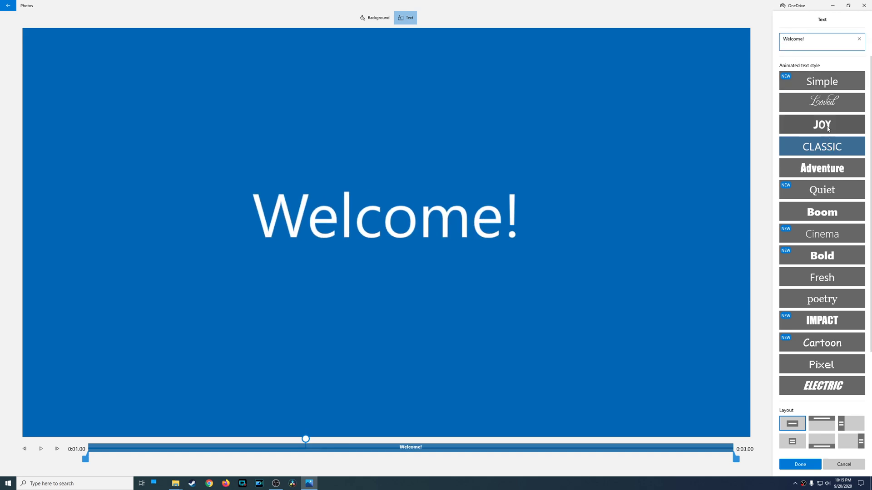
click(41, 449)
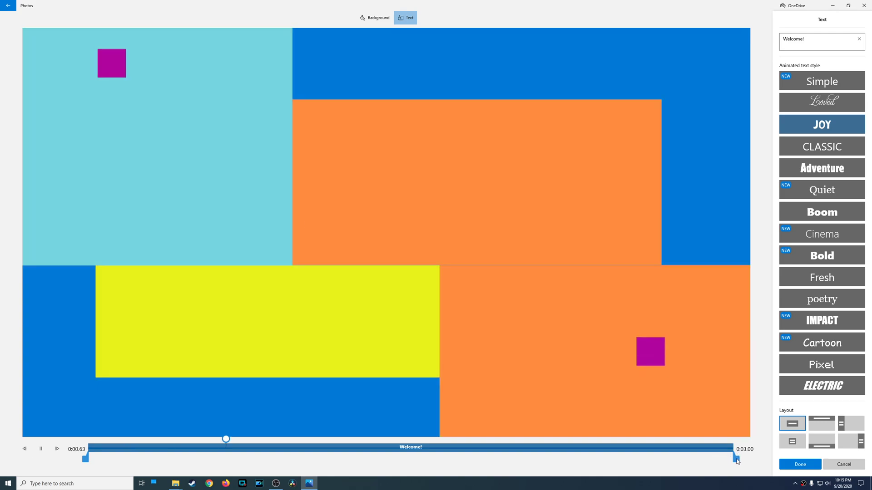
mouse_move(737, 460)
mouse_down()
mouse_move(648, 464)
mouse_move(736, 460)
mouse_up()
click(840, 155)
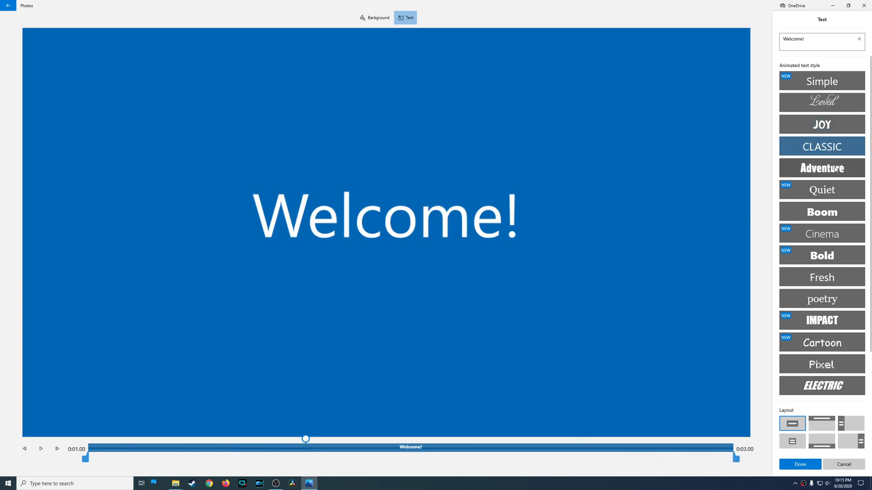
click(835, 169)
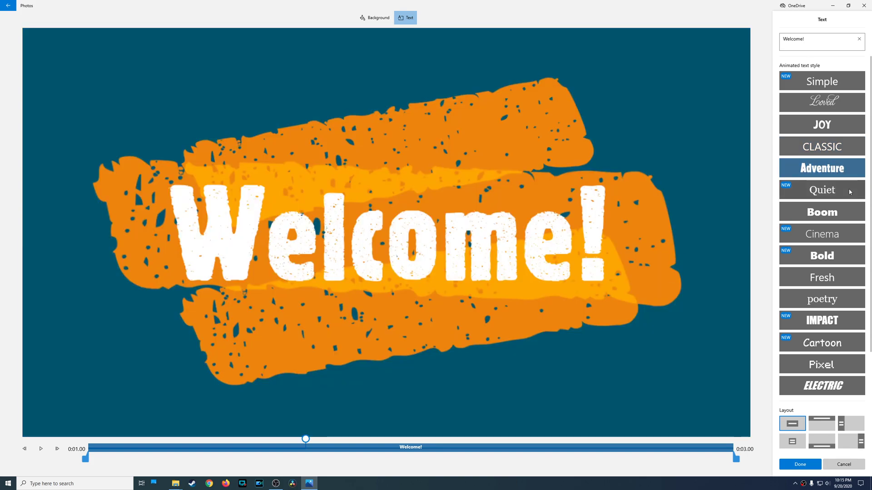
click(41, 449)
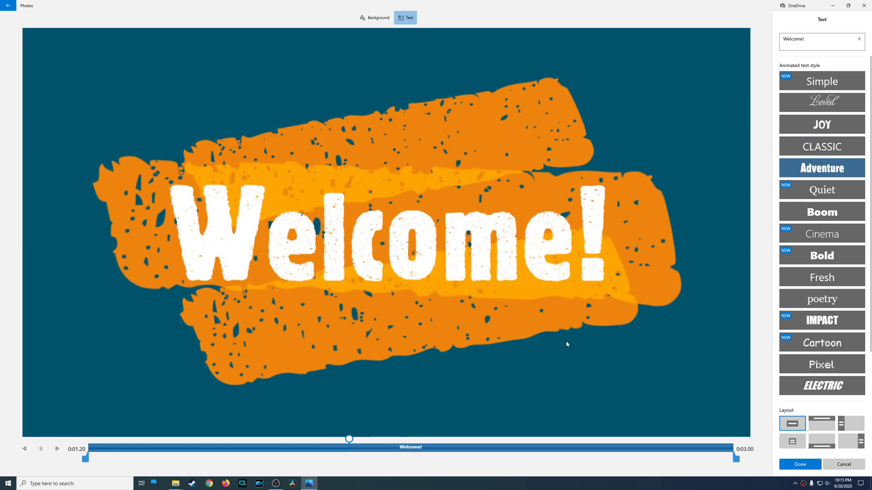
- Try the Quiet through IMPACT styles and settle on the Pixel style
click(838, 193)
click(839, 216)
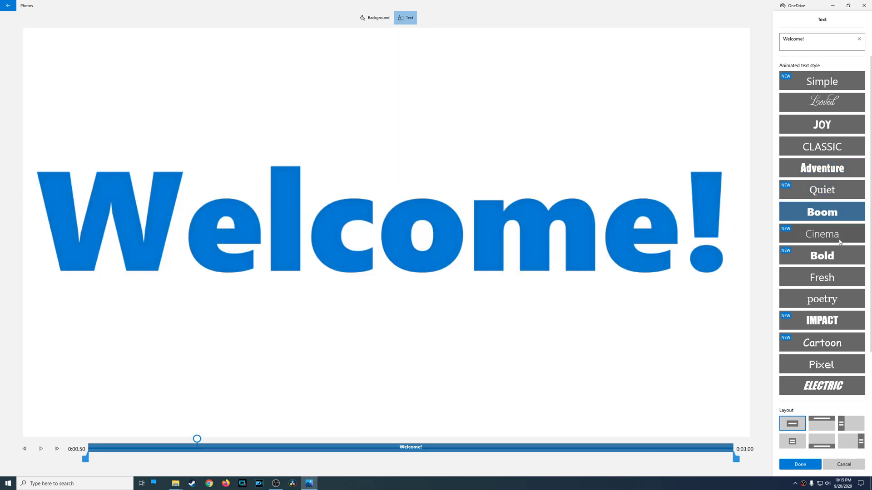
click(840, 241)
click(842, 256)
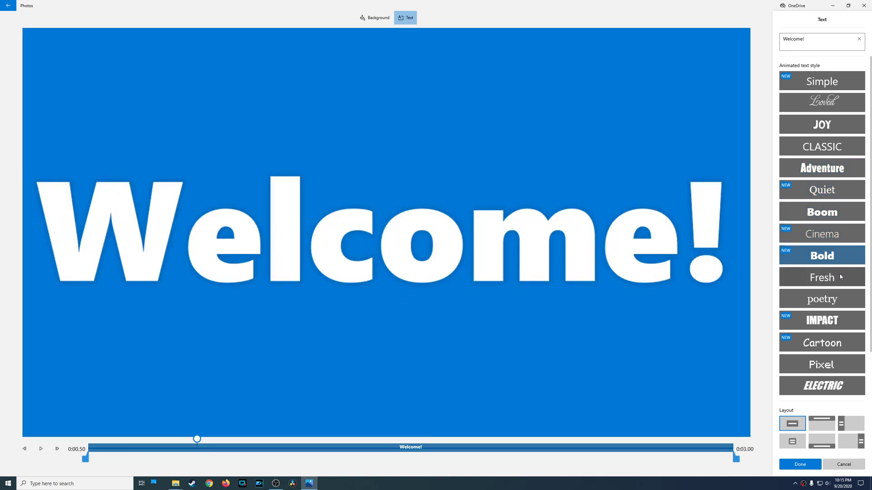
click(840, 279)
click(841, 297)
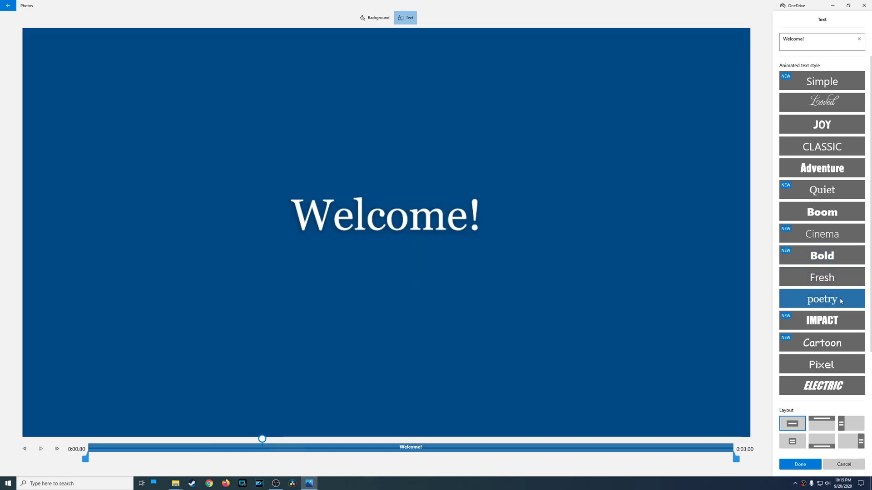
click(825, 326)
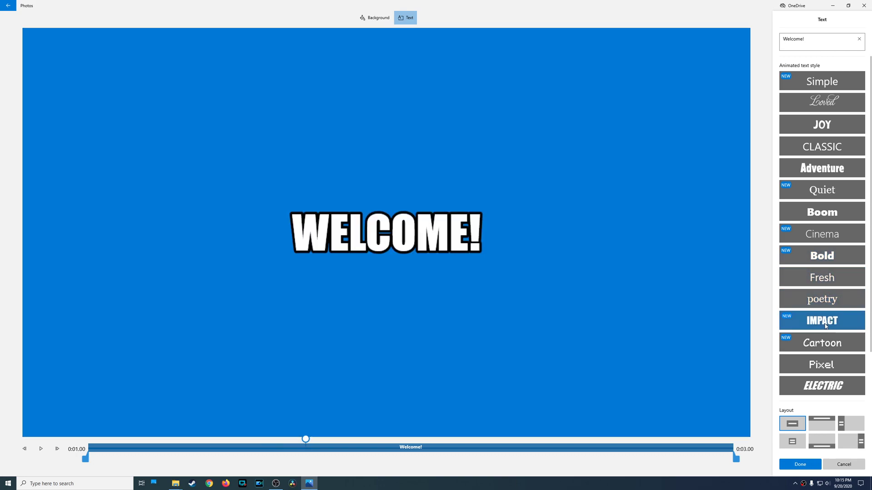
click(828, 371)
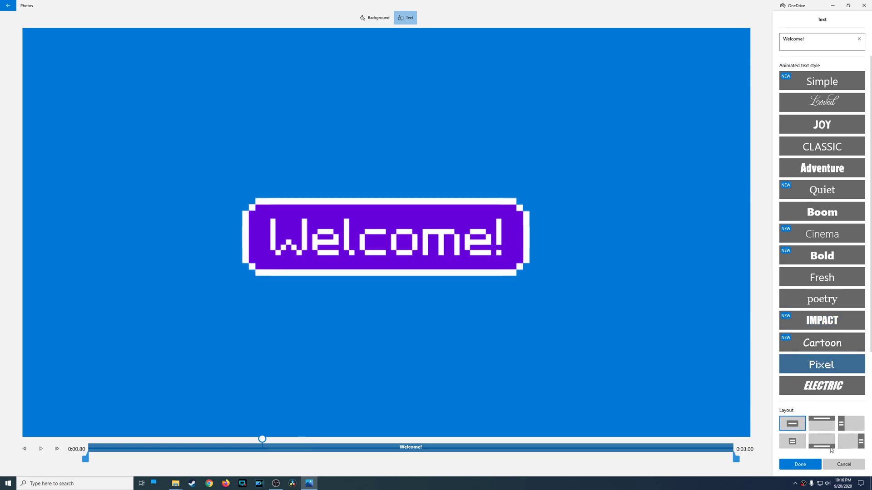
- Try several title layout positions and finish with the centred layout
click(822, 429)
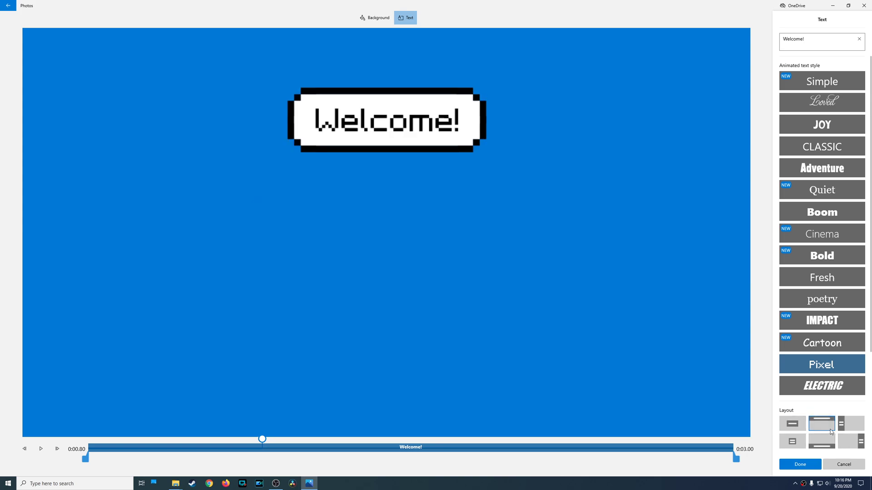
click(850, 424)
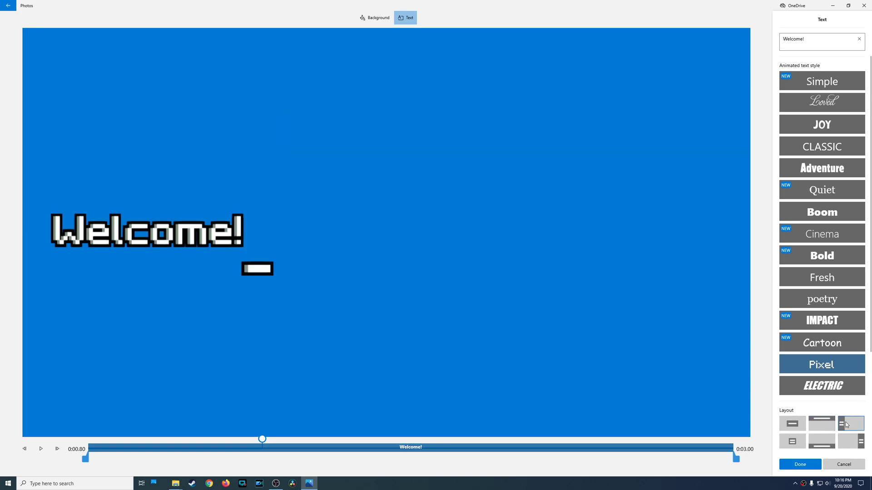
click(801, 444)
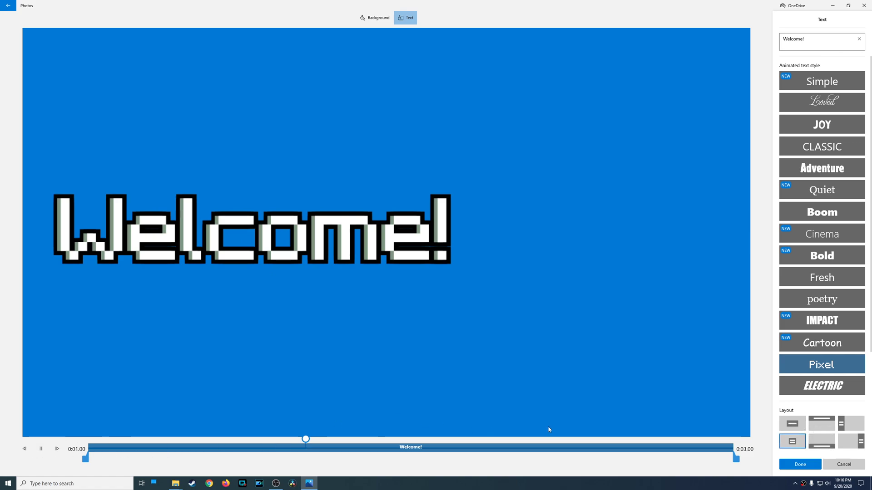
click(828, 445)
click(854, 444)
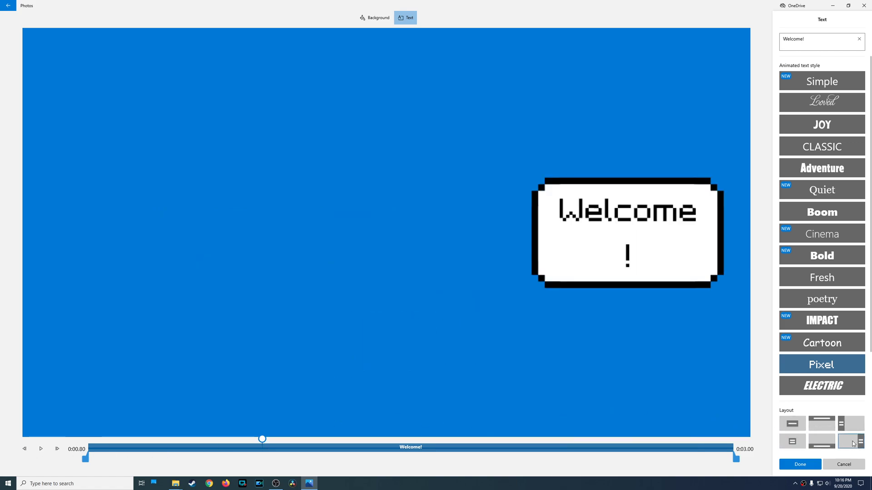
click(829, 429)
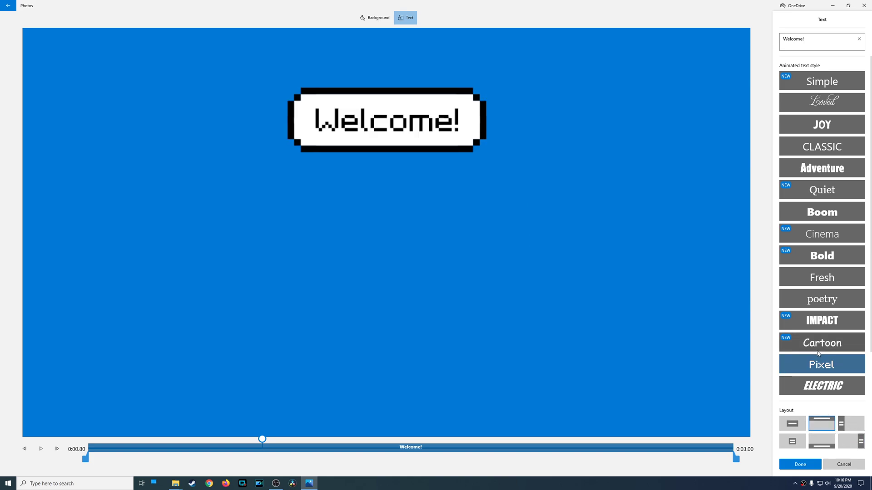
click(788, 427)
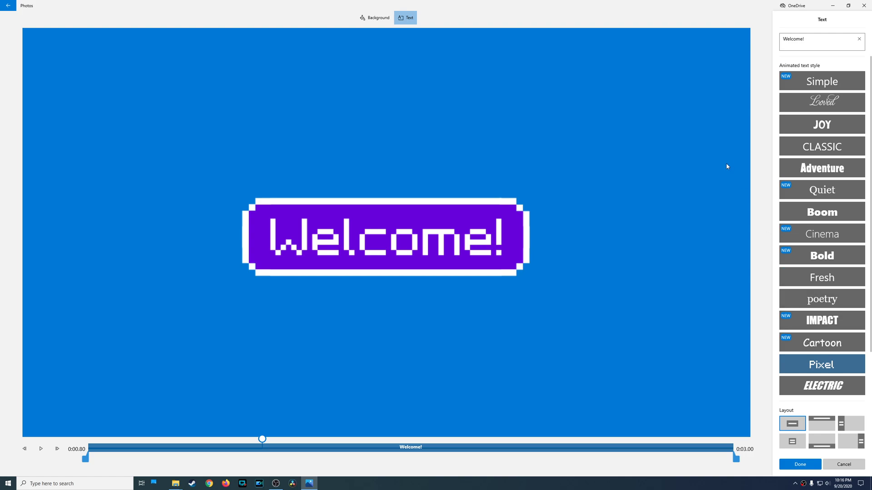
- Try orange, red, purple and grey-brown backgrounds, then apply light grey to the Welcome! card
click(376, 20)
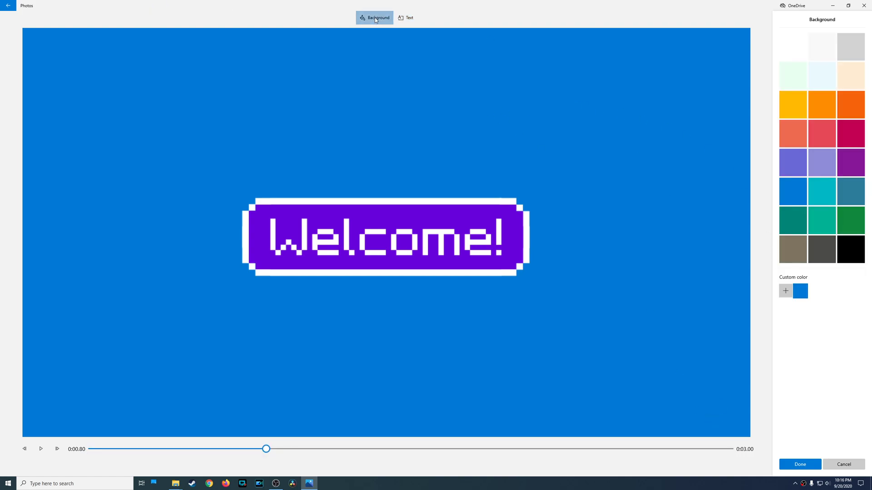
click(830, 113)
click(829, 132)
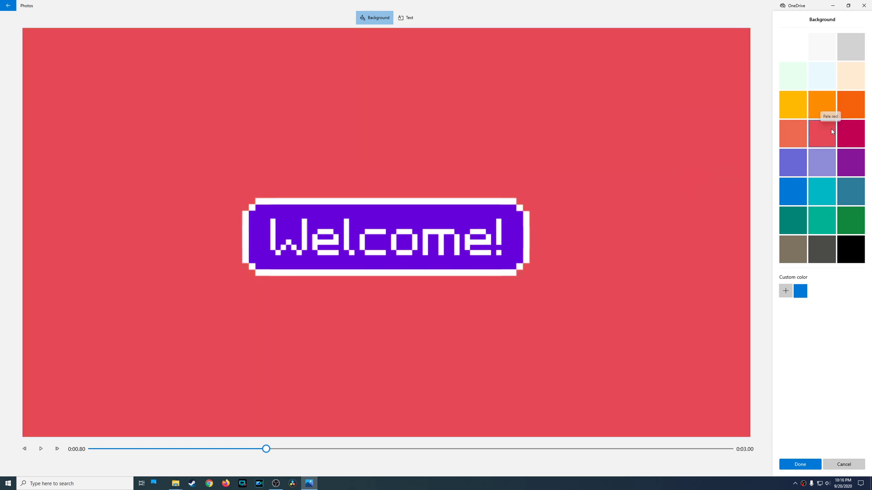
click(849, 175)
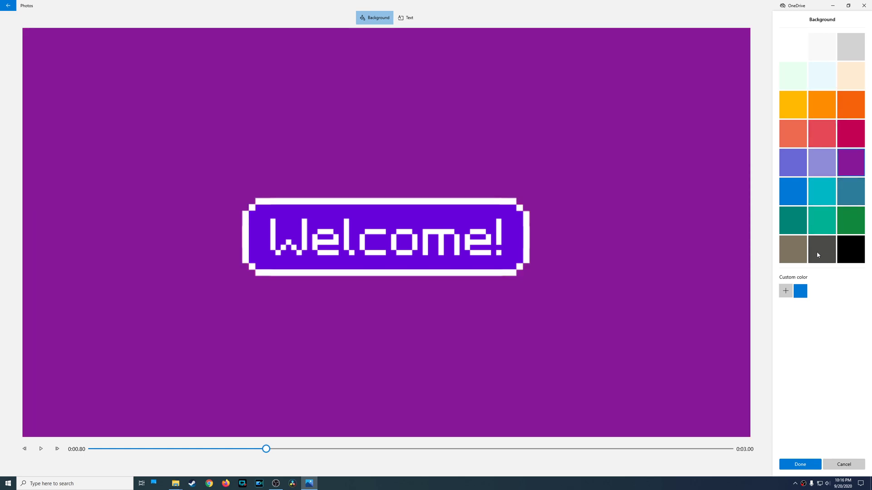
click(798, 254)
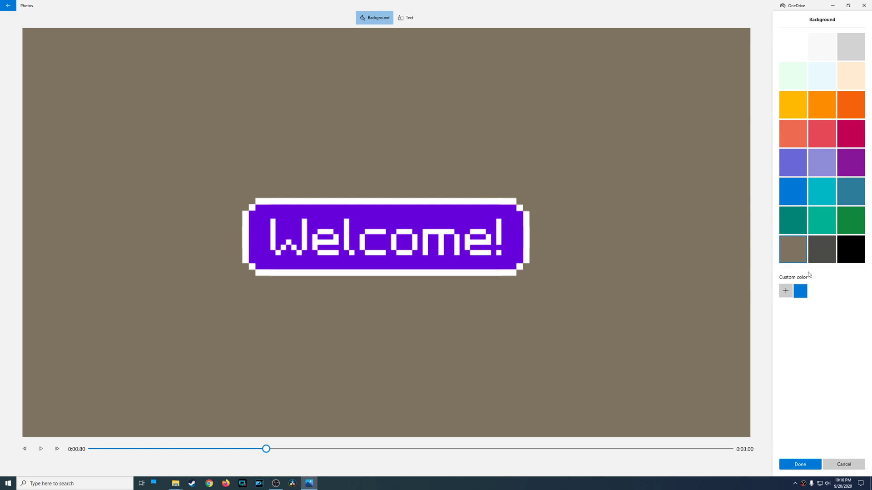
click(786, 292)
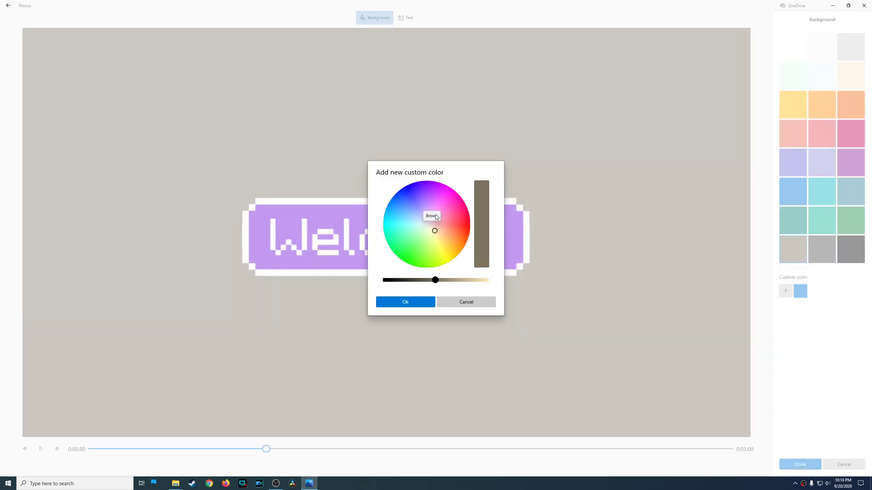
click(486, 301)
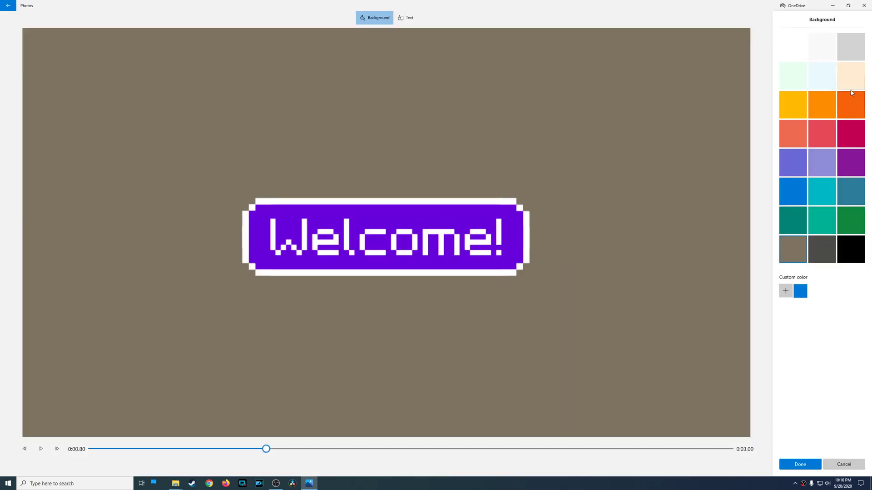
click(852, 46)
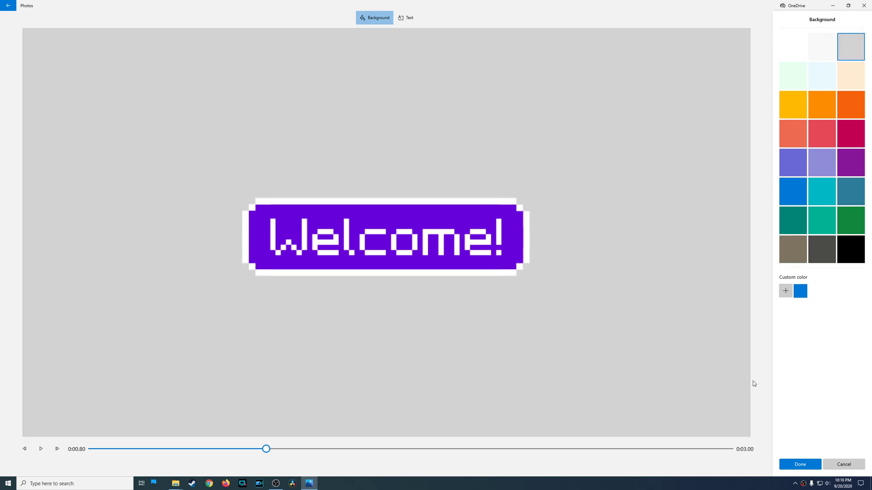
click(799, 465)
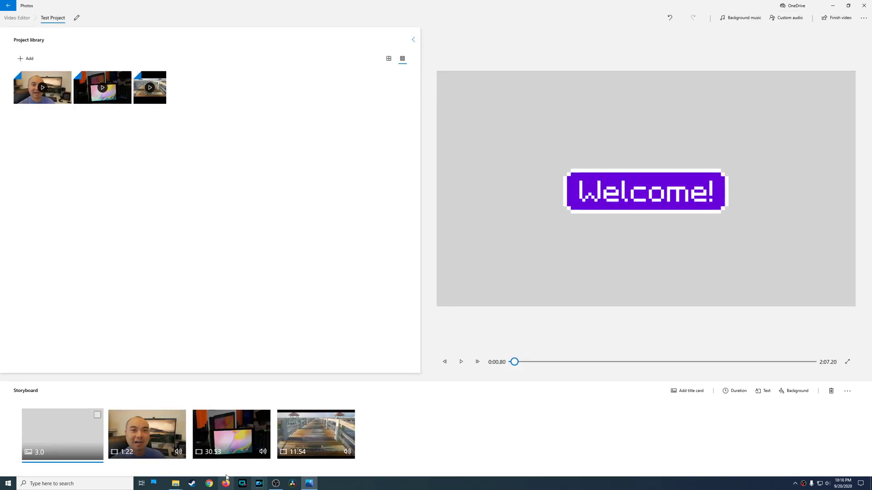
- Play the title card into the first clip, pause, and bring up Trim for 24fpsVs60fpsIntro.mp4
click(460, 363)
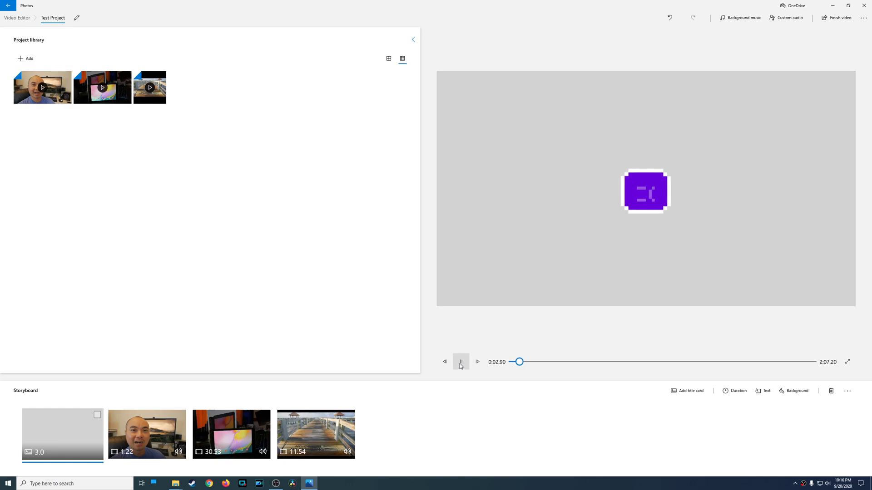
click(460, 363)
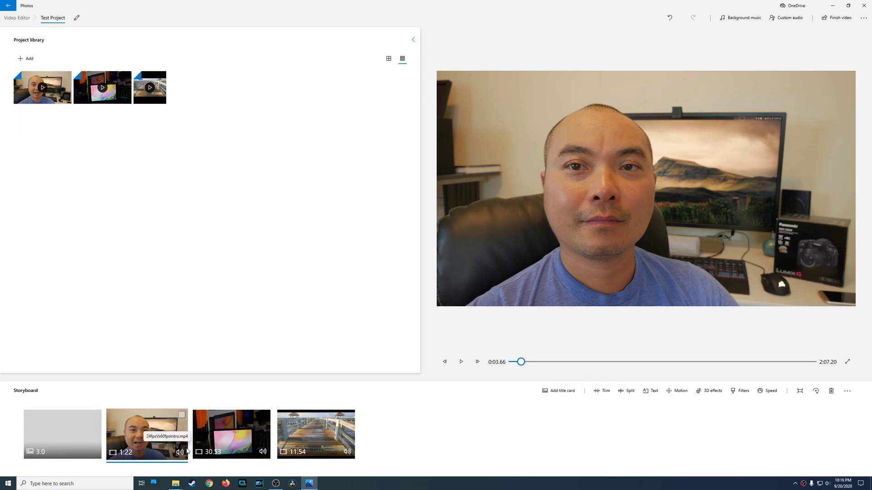
click(607, 393)
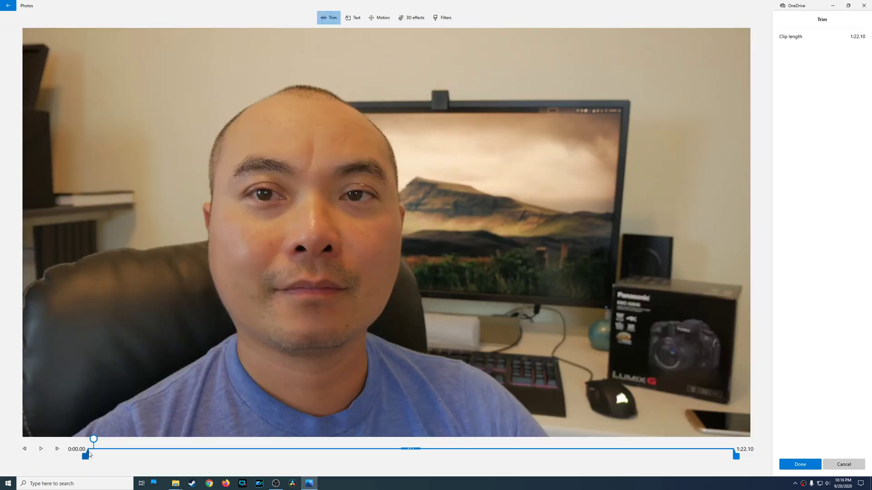
- Trim 24fpsVs60fpsIntro.mp4 to 0:10.16–0:56.96, leaving a 46.8-second clip
drag(90, 454, 175, 461)
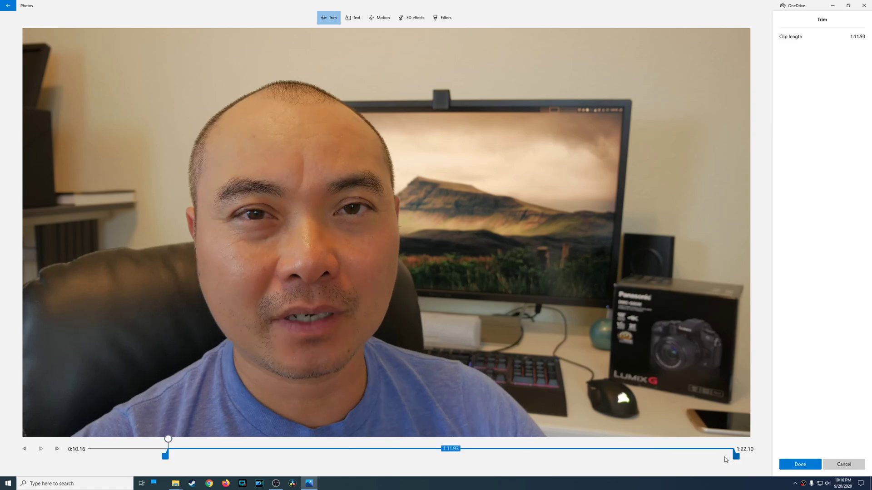
drag(736, 456, 539, 456)
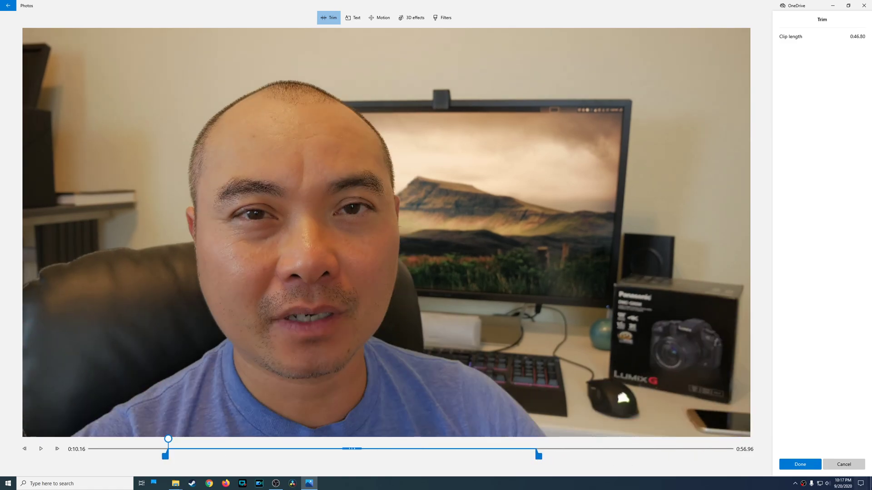
click(800, 465)
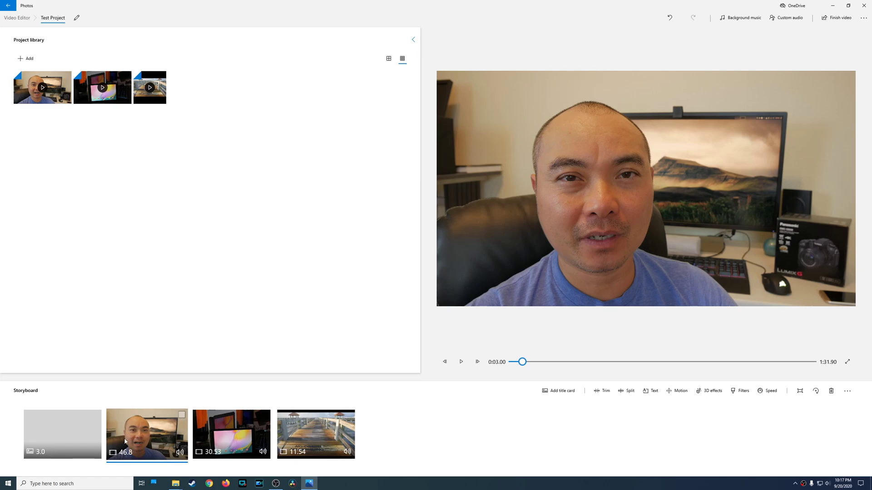
- Set the volume of the 46.8-second and 30.53-second clips to zero
click(180, 453)
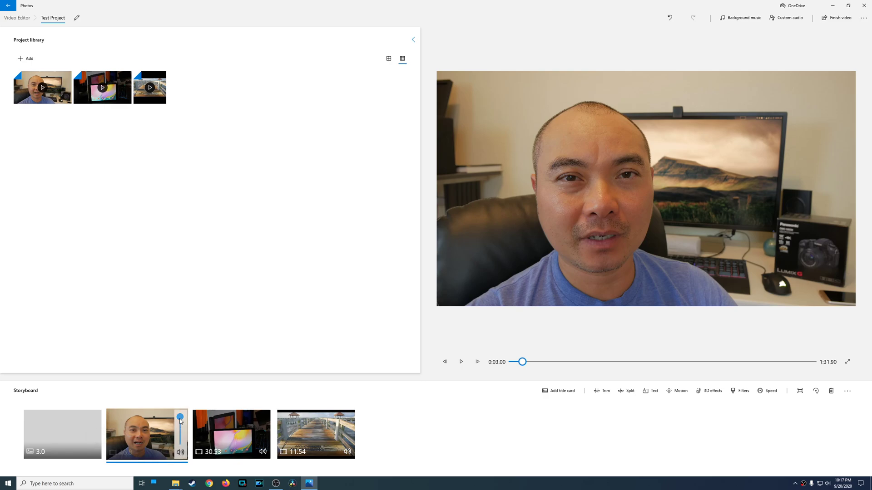
click(181, 443)
click(264, 453)
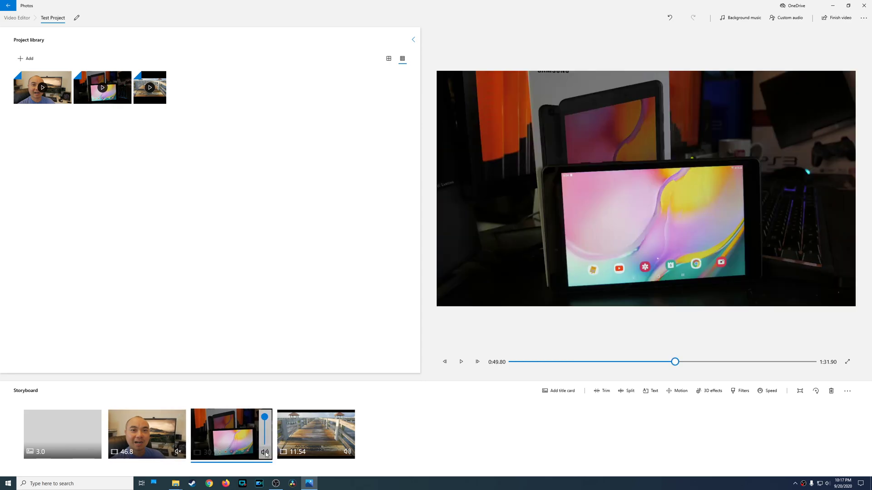
click(264, 441)
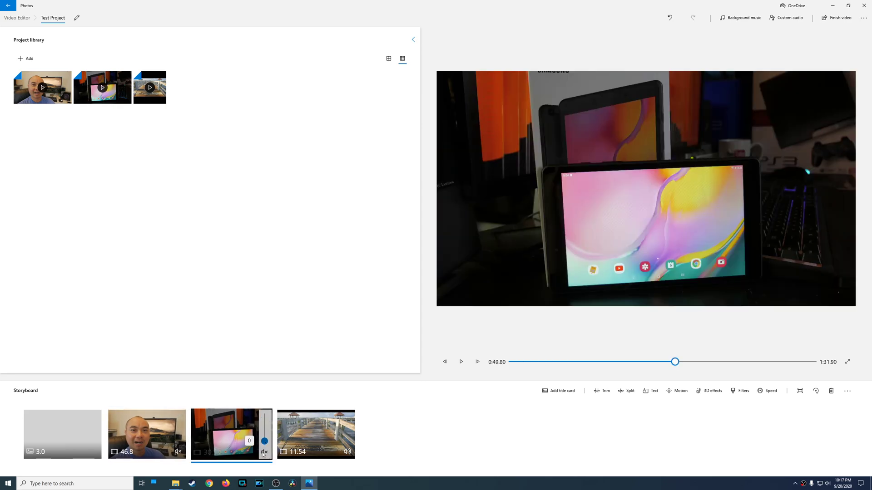
click(153, 445)
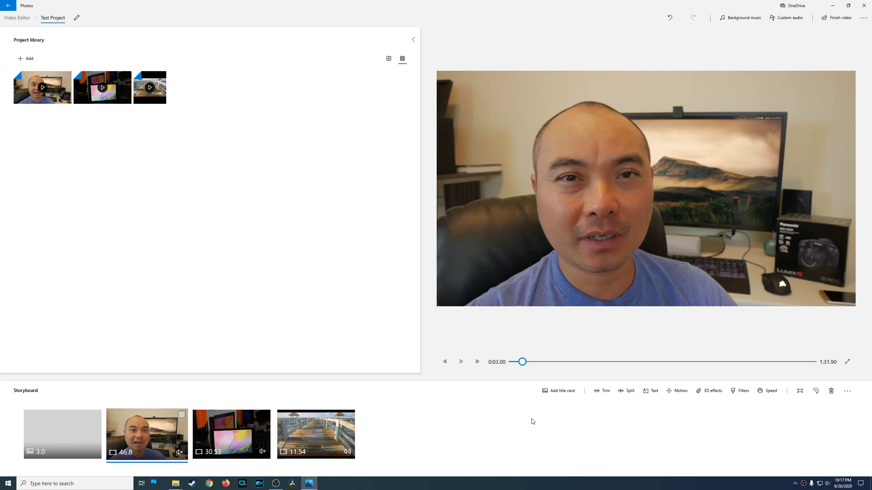
- Split the talking clip at 0:18.80 into 18.77- and 28.03-second pieces
click(630, 391)
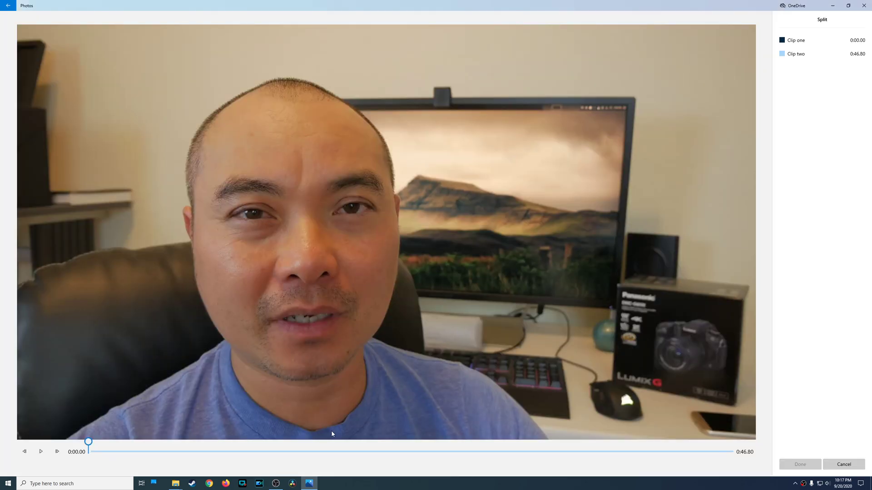
click(337, 454)
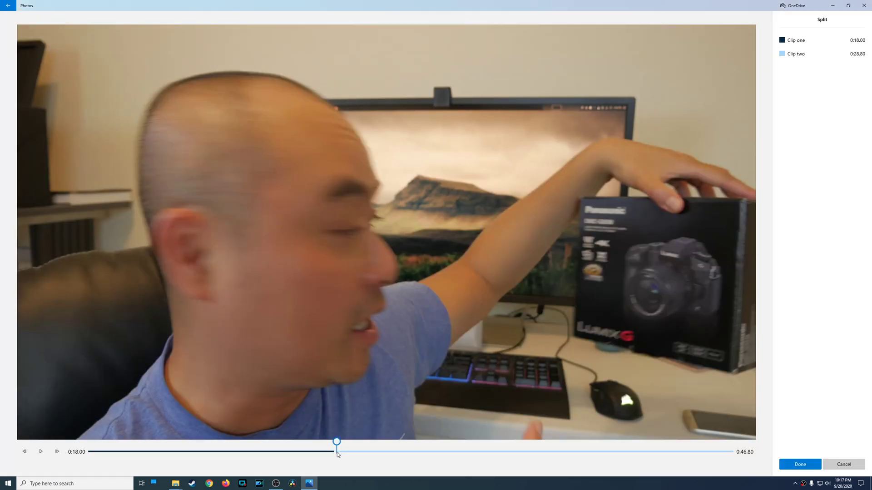
mouse_move(337, 454)
mouse_down()
mouse_move(358, 454)
mouse_move(347, 454)
mouse_up()
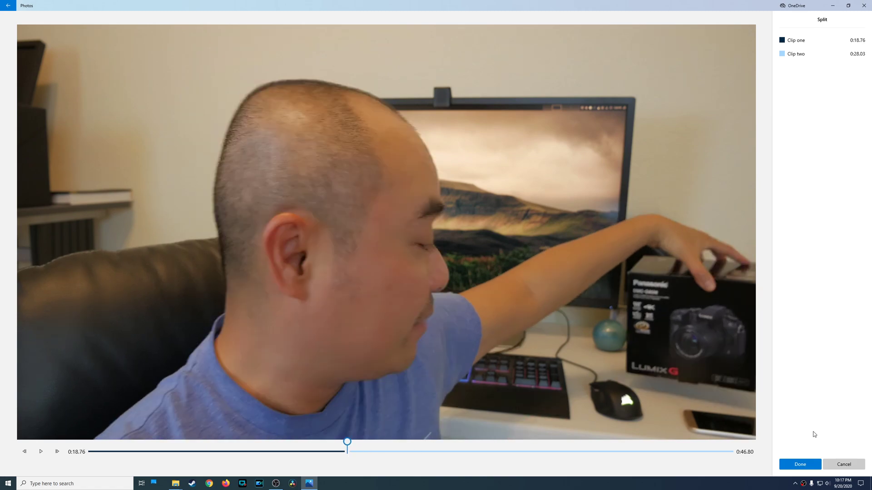
click(800, 465)
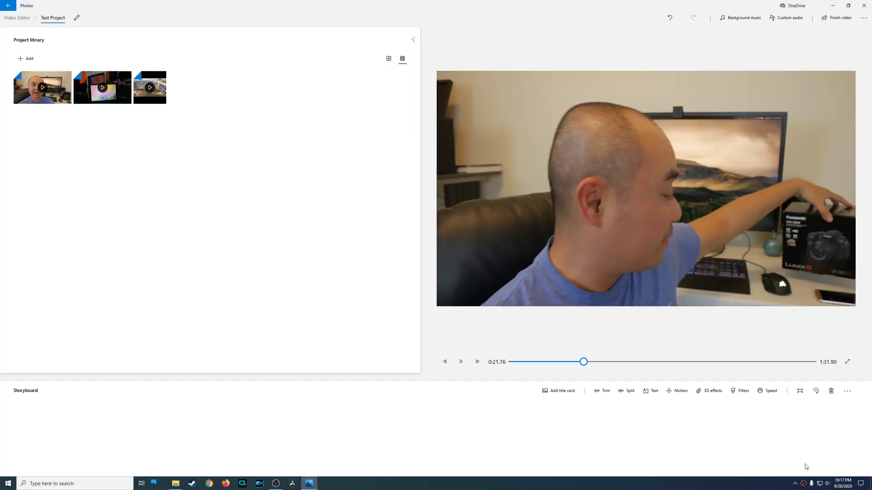
- Compare the 18.77-second and 28.03-second split pieces on the storyboard
click(172, 436)
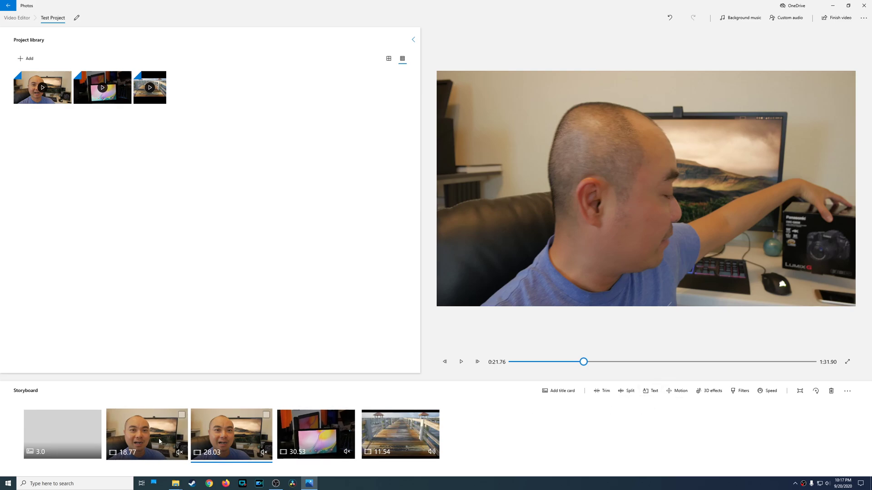
click(211, 444)
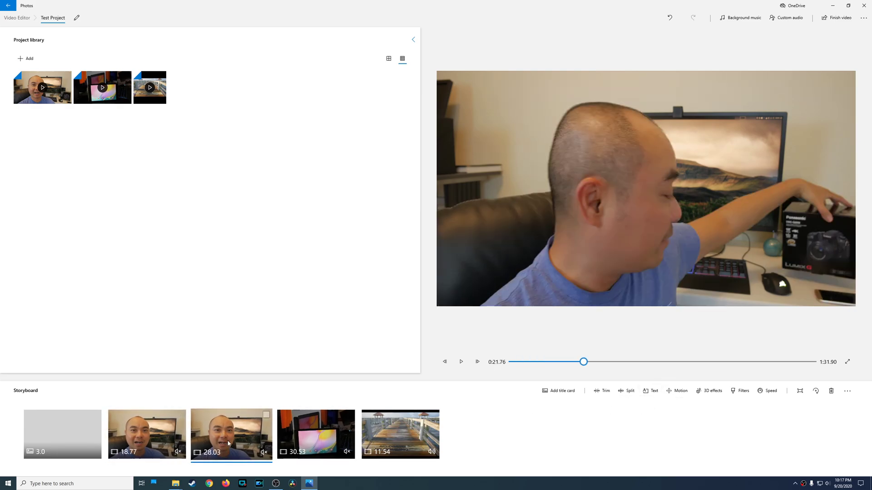
click(175, 440)
click(222, 444)
click(652, 391)
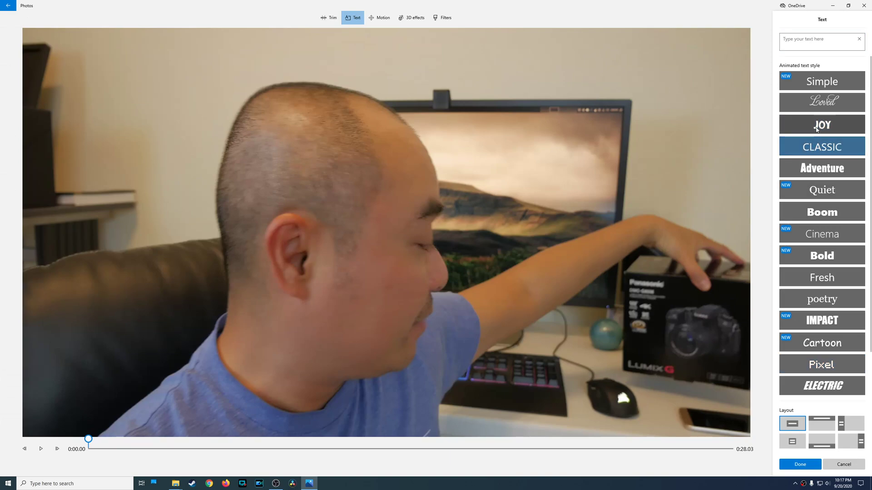
click(800, 43)
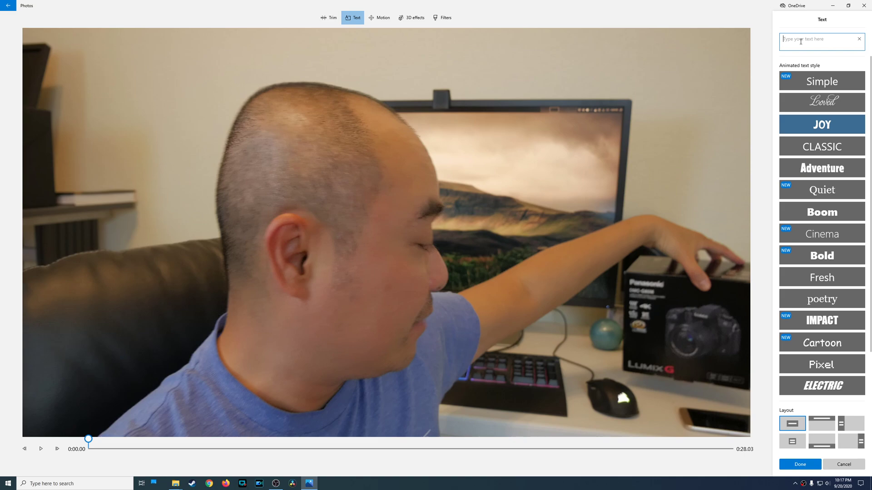
text(Gmae)
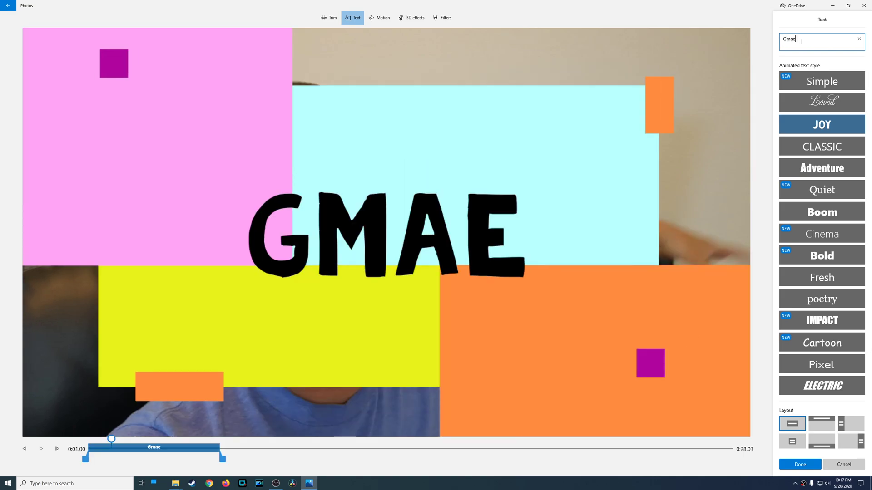
key(BackSpace)
text(me)
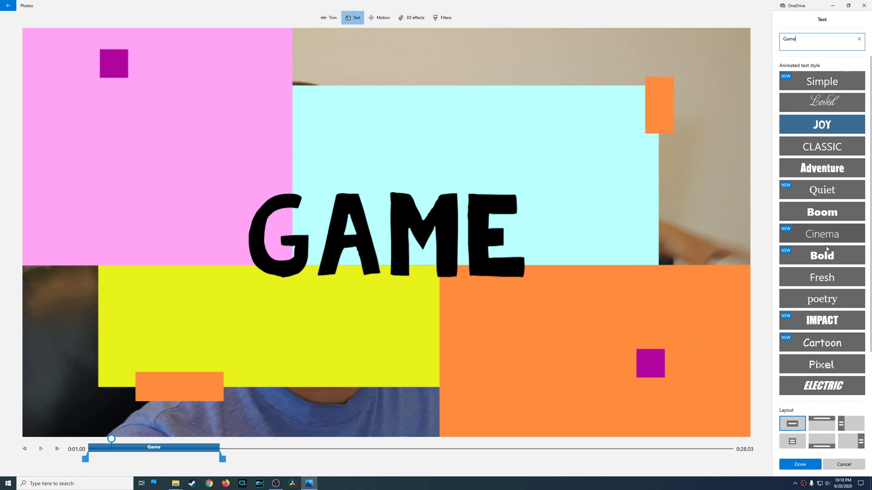
scroll(830, 313, down, 1)
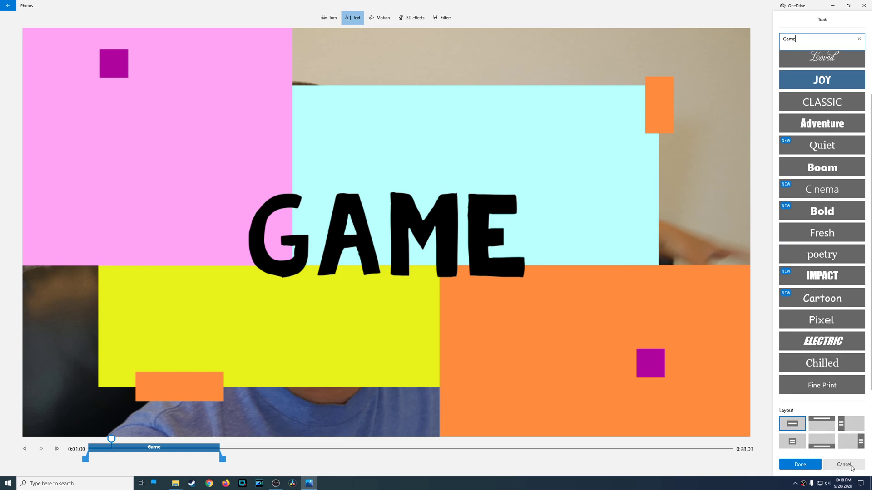
click(827, 465)
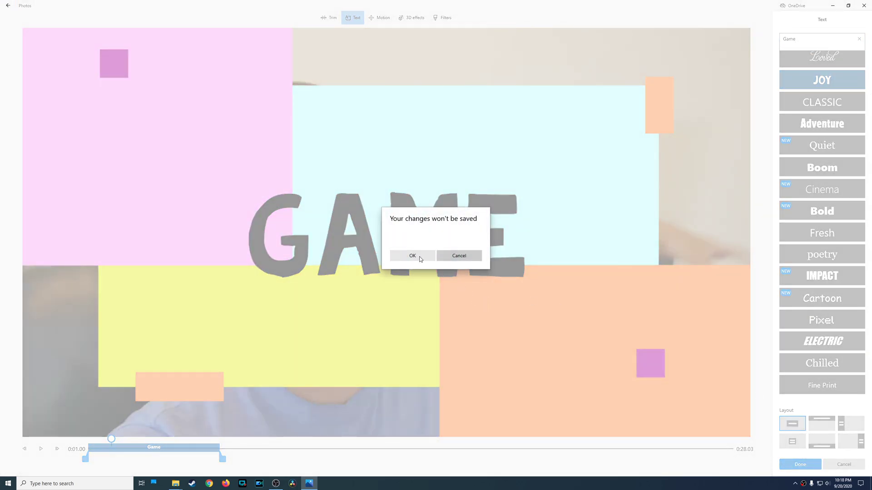
click(412, 256)
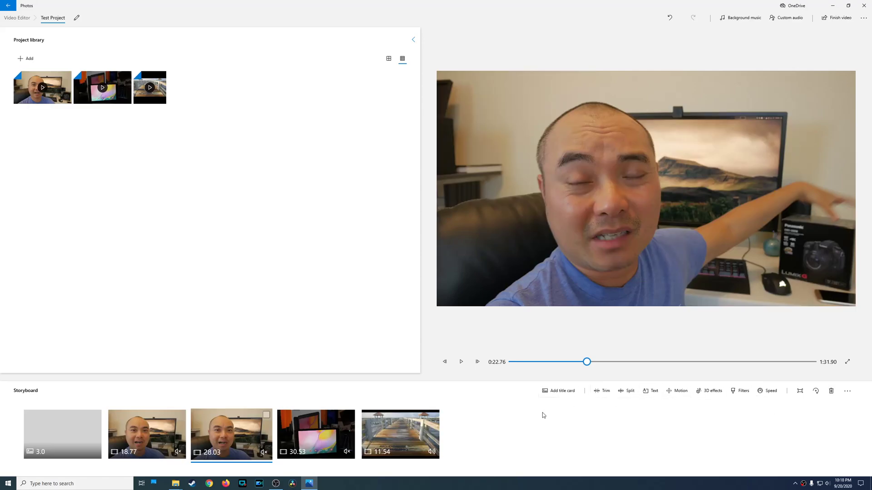
- Preview the zoom, pan and tilt presets on the 30.53-second tablet clip, then apply Pan right
click(318, 429)
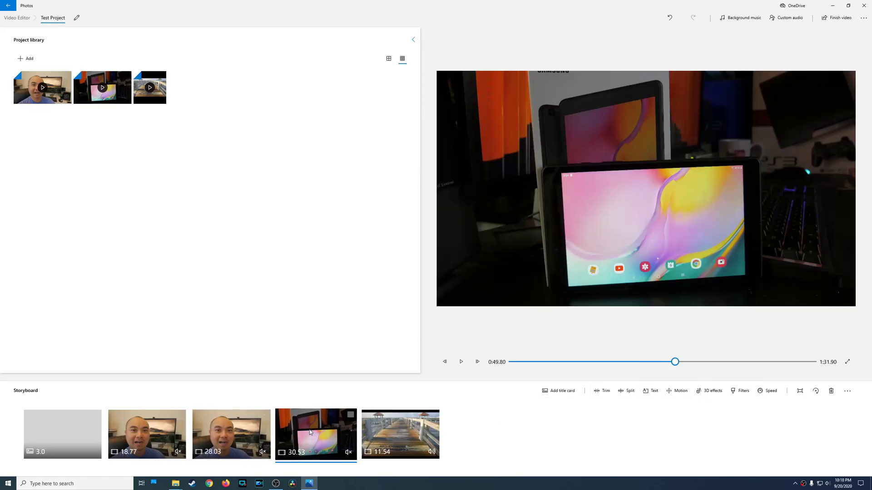
click(675, 393)
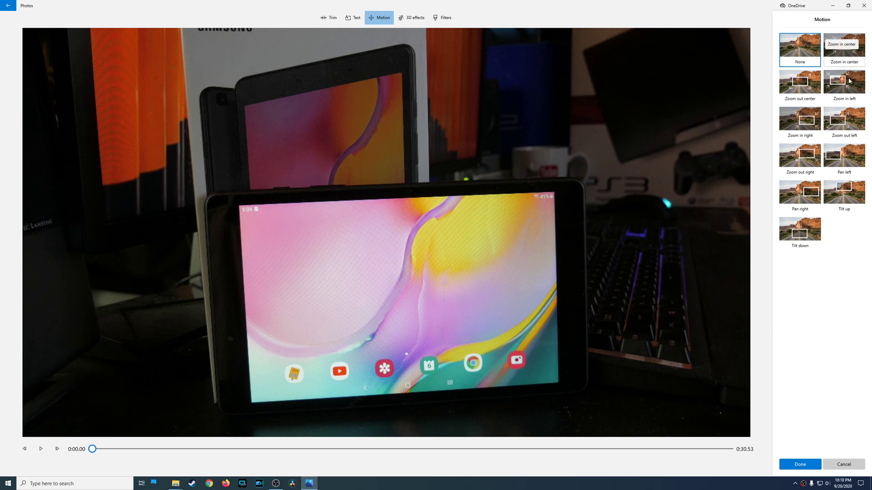
click(848, 55)
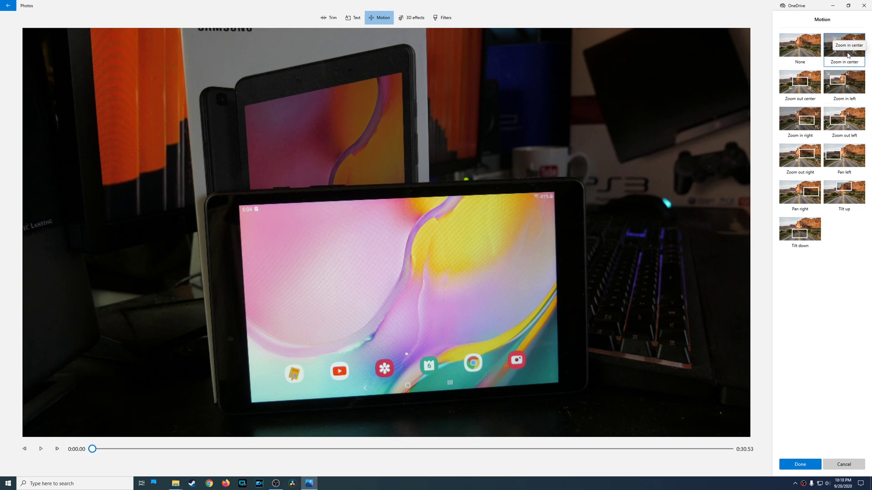
click(800, 84)
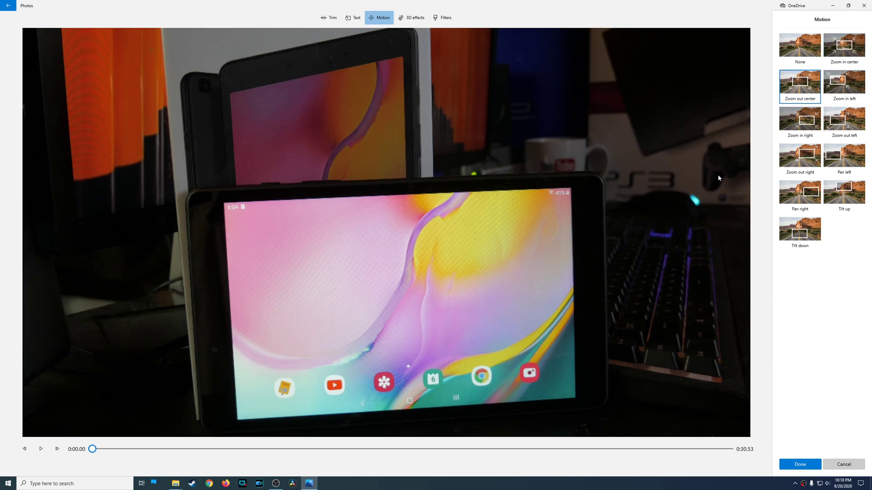
click(843, 91)
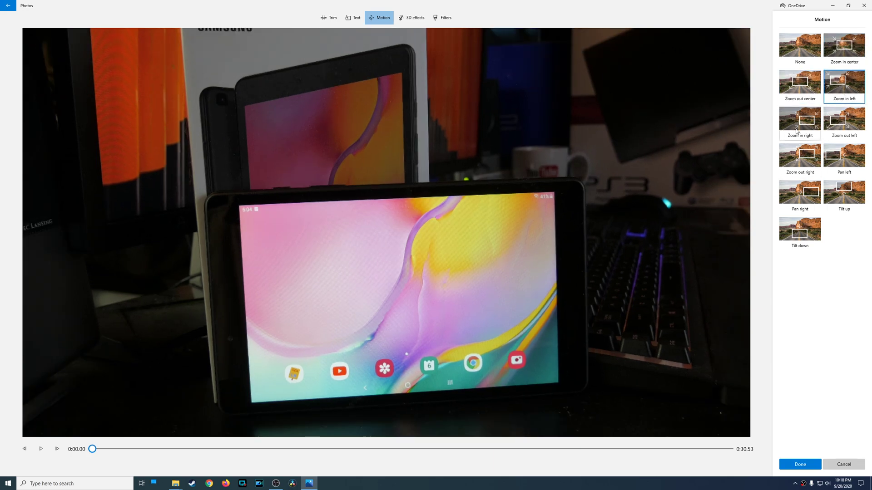
click(838, 119)
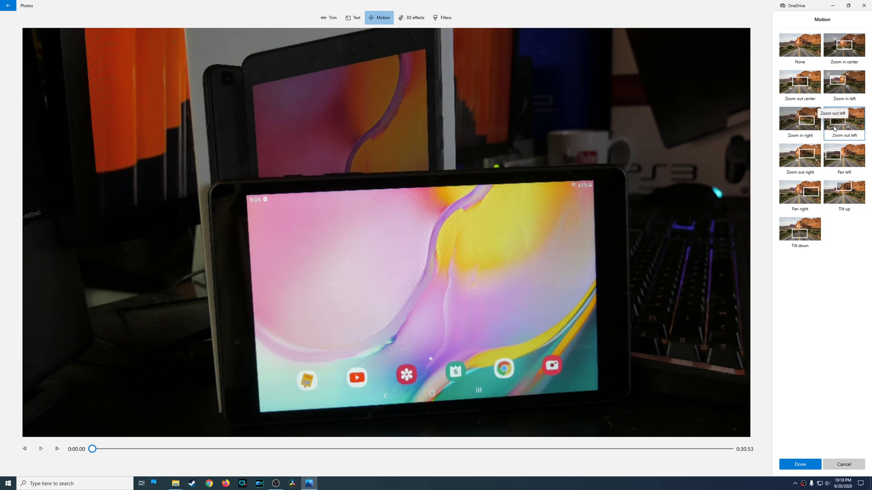
click(815, 154)
click(842, 157)
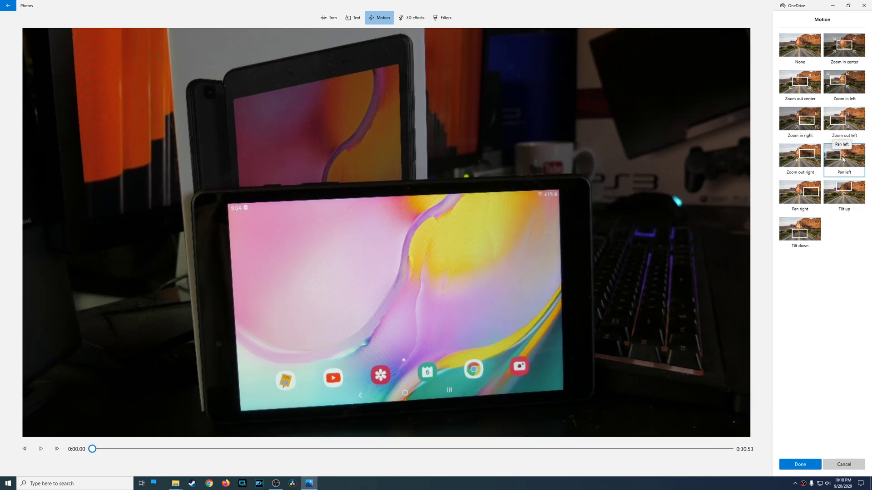
click(804, 195)
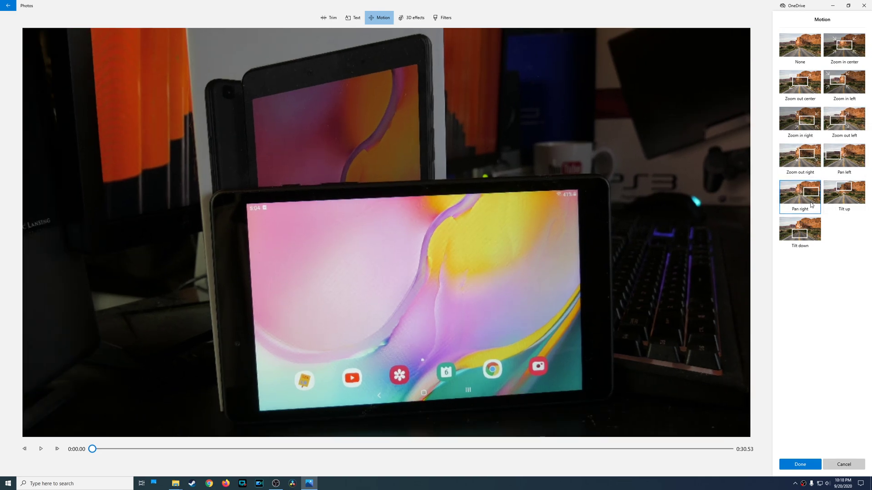
click(839, 198)
click(805, 233)
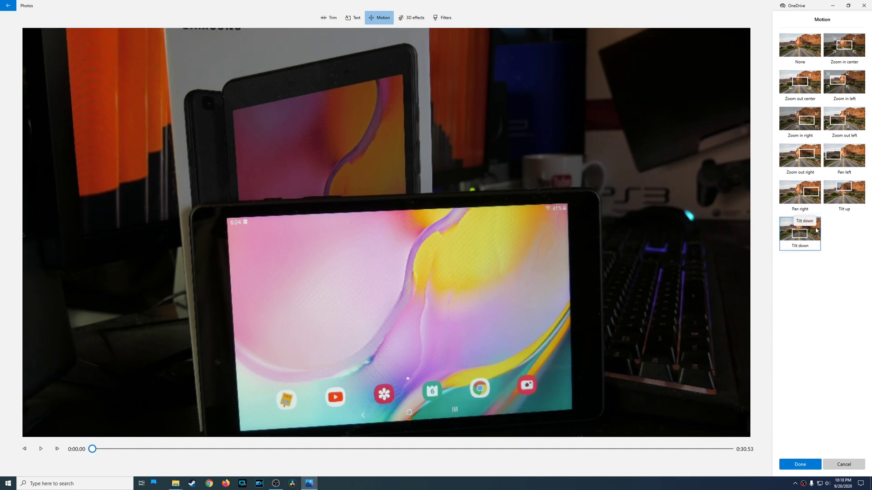
click(802, 203)
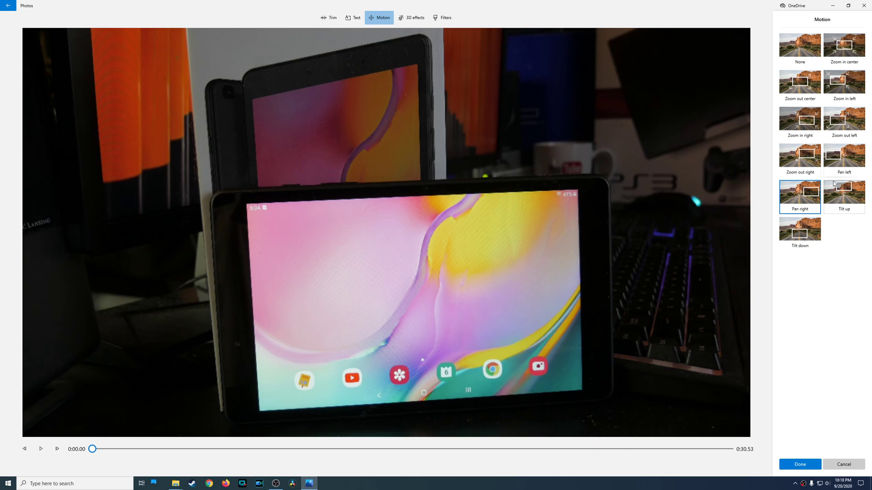
click(808, 464)
- Preview the tablet clip, then add the Autumn leaves 3D effect to it
click(461, 362)
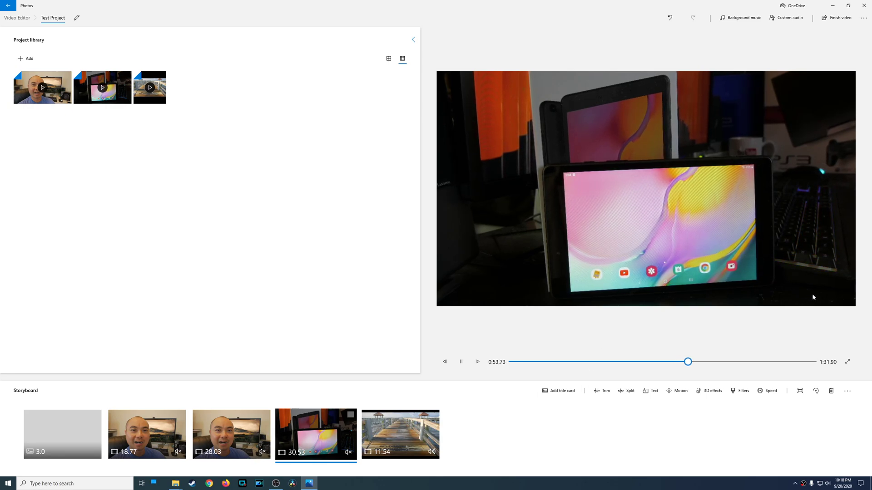
click(697, 259)
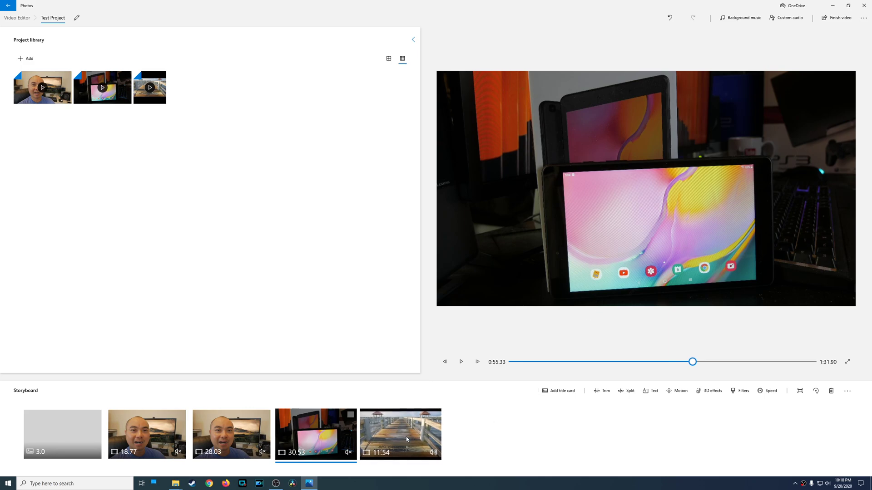
click(713, 391)
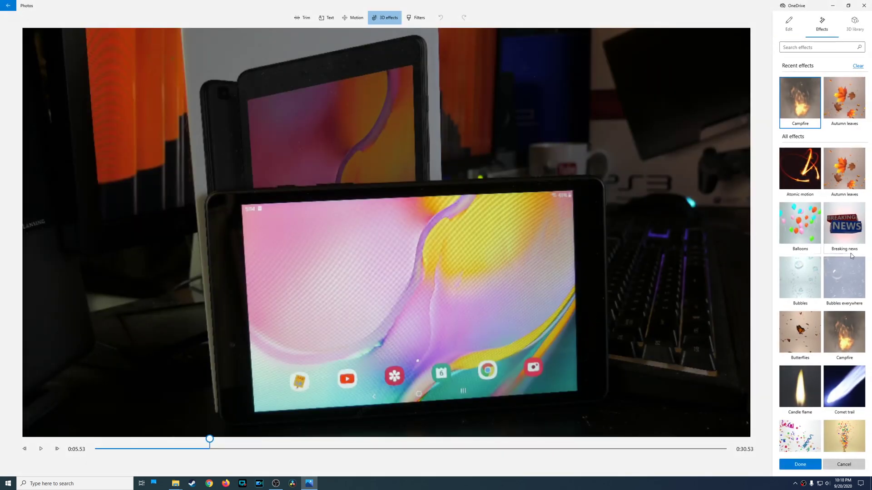
click(839, 119)
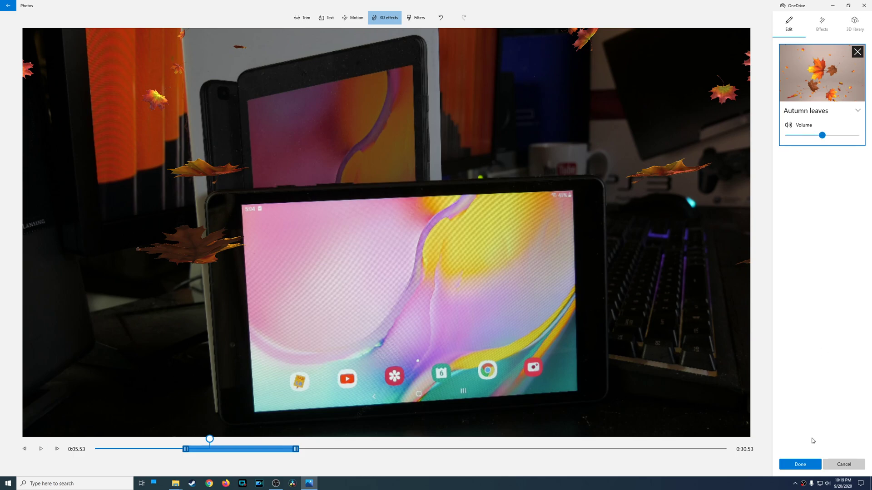
- Add a Campfire effect, enlarge it and move it to the left of the frame
click(820, 28)
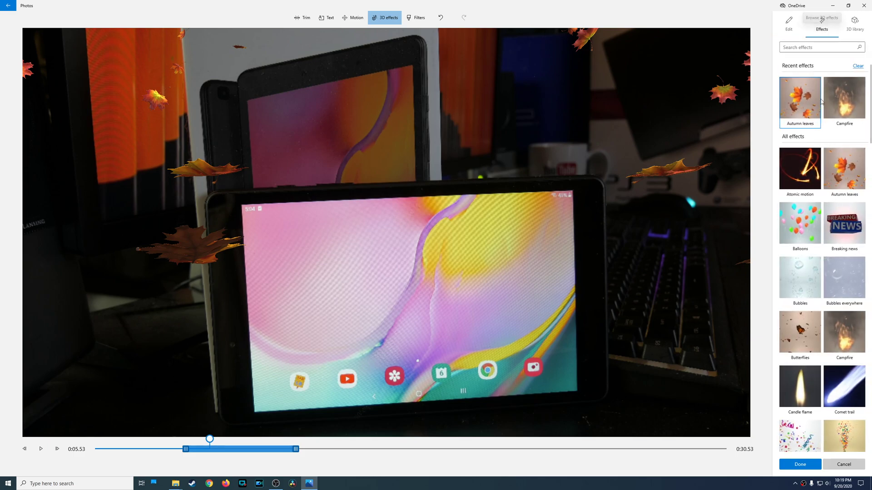
click(845, 104)
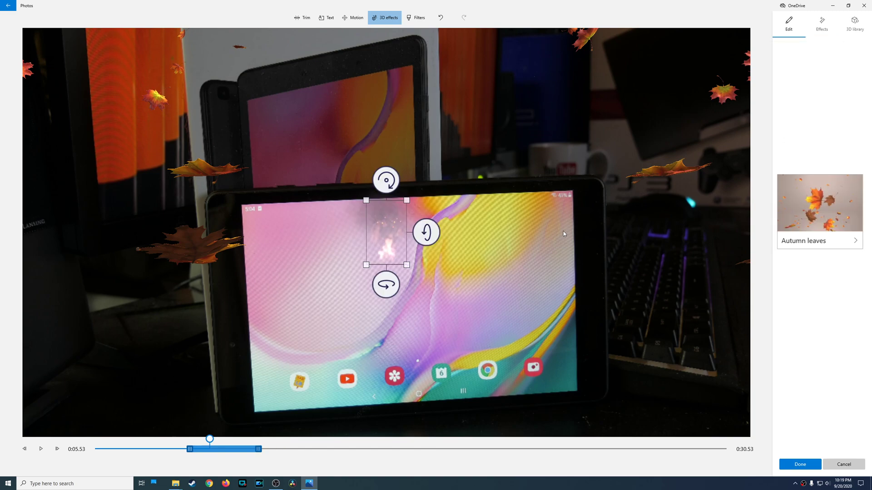
drag(407, 200, 490, 49)
drag(452, 166, 149, 287)
- Add a Snowflake burst effect and position it over the keyboard at right
click(826, 32)
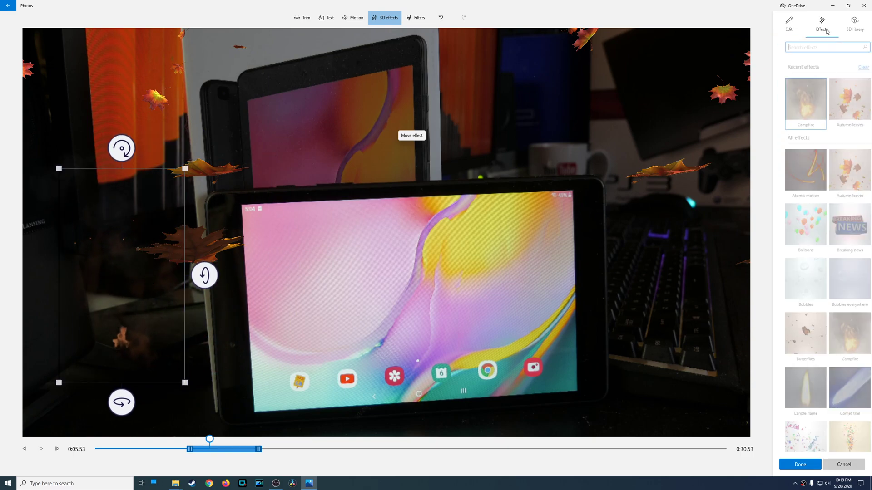
scroll(834, 258, down, 5)
scroll(833, 251, down, 10)
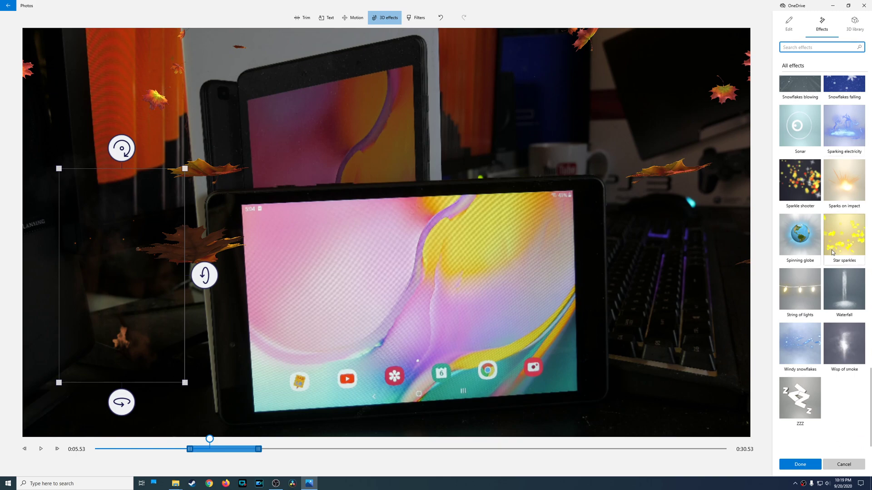
scroll(833, 253, up, 3)
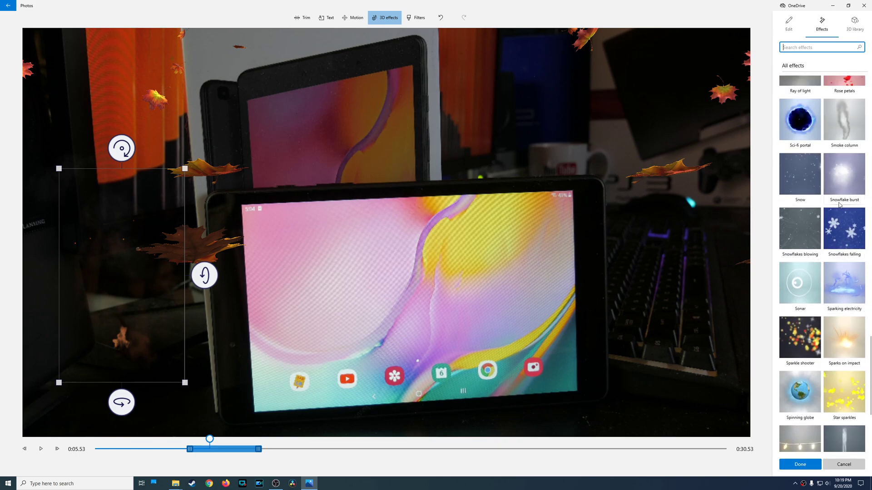
scroll(848, 169, up, 3)
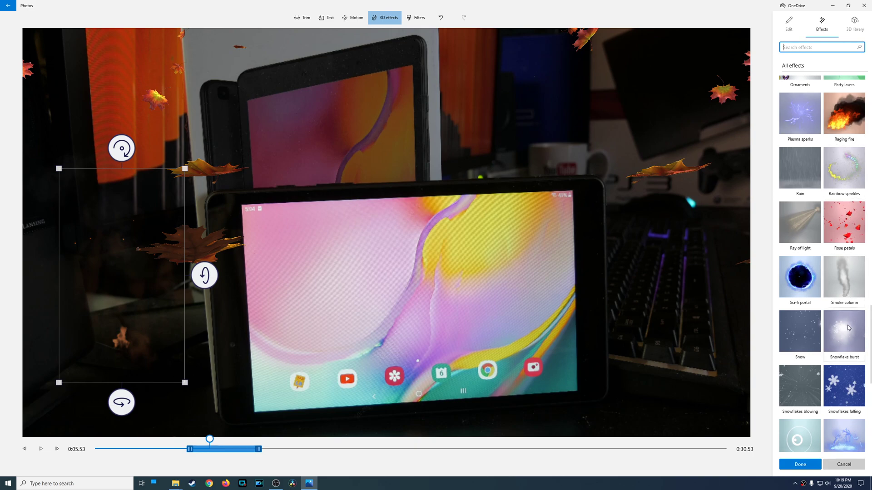
click(848, 327)
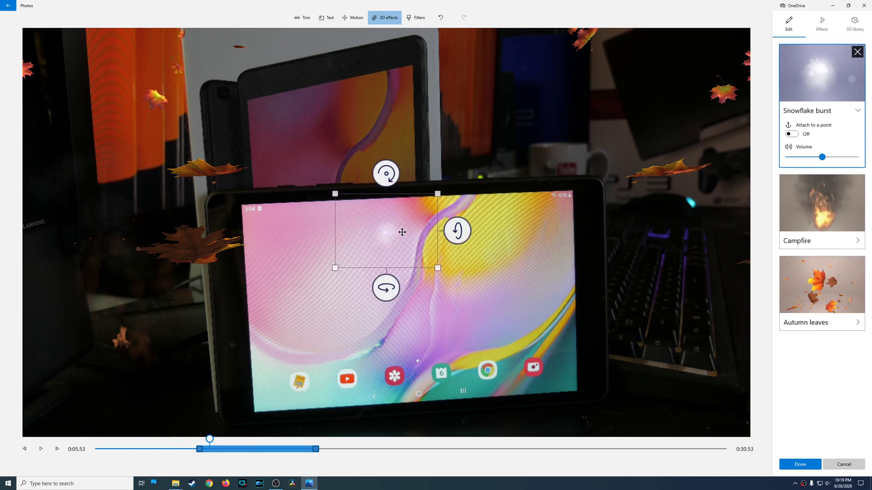
drag(401, 232, 673, 304)
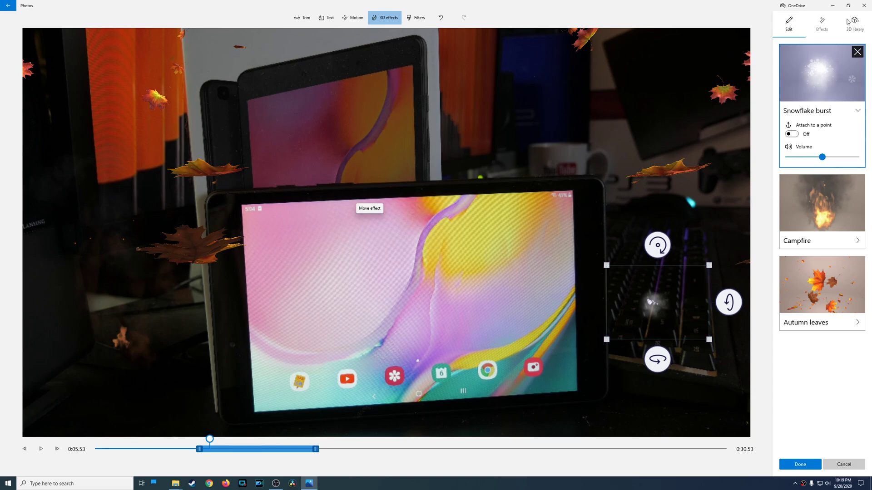
click(848, 22)
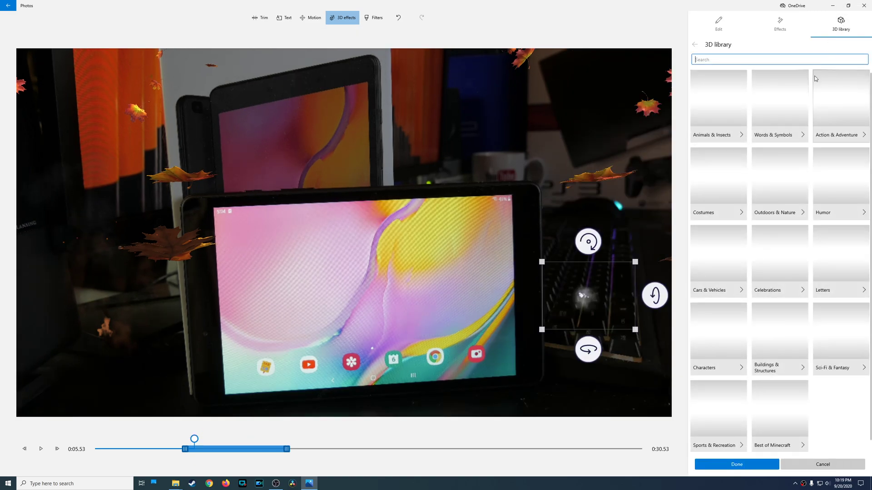
- Attempt the Shift Tuner Orange model from Cars & Vehicles, dismiss the connection error, and return to Effects
scroll(784, 239, down, 1)
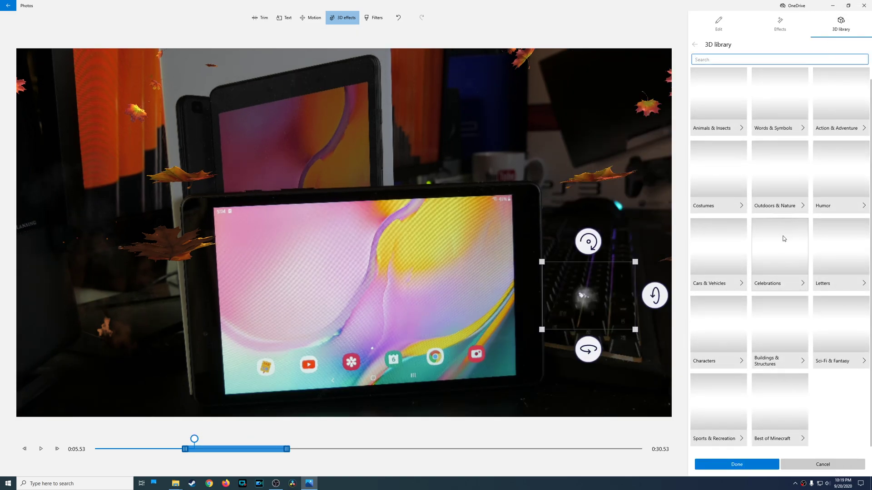
click(719, 275)
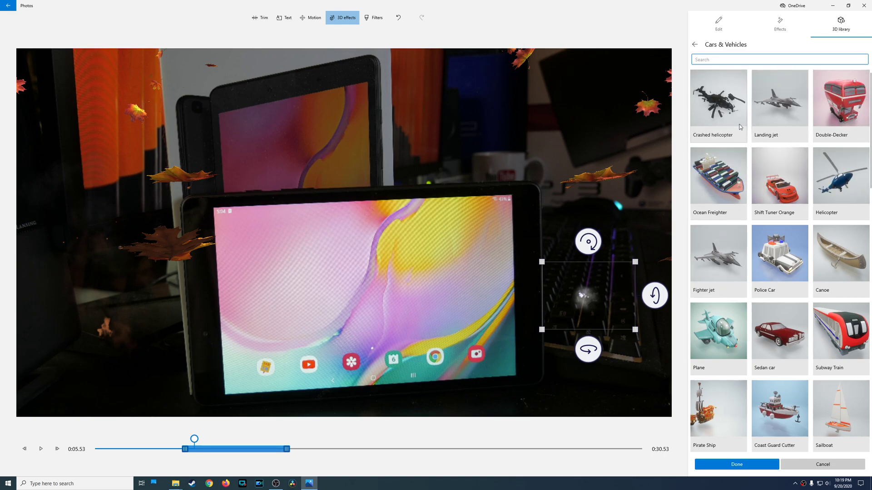
click(779, 182)
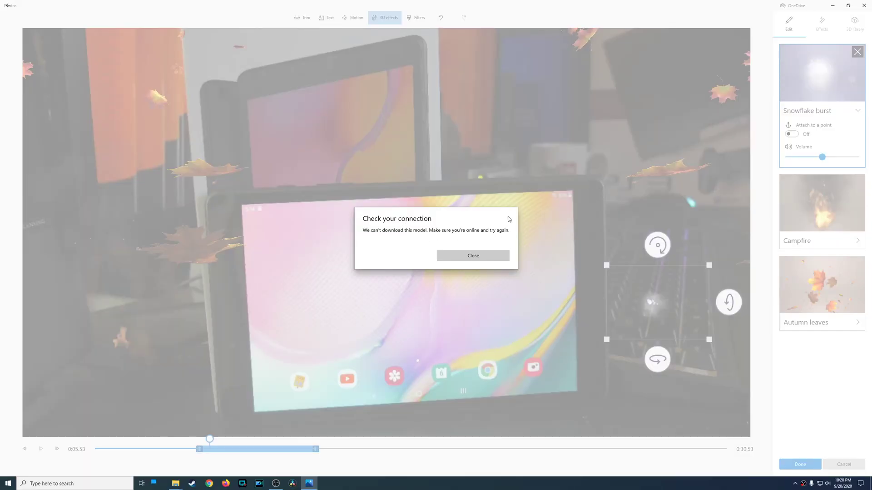
click(488, 256)
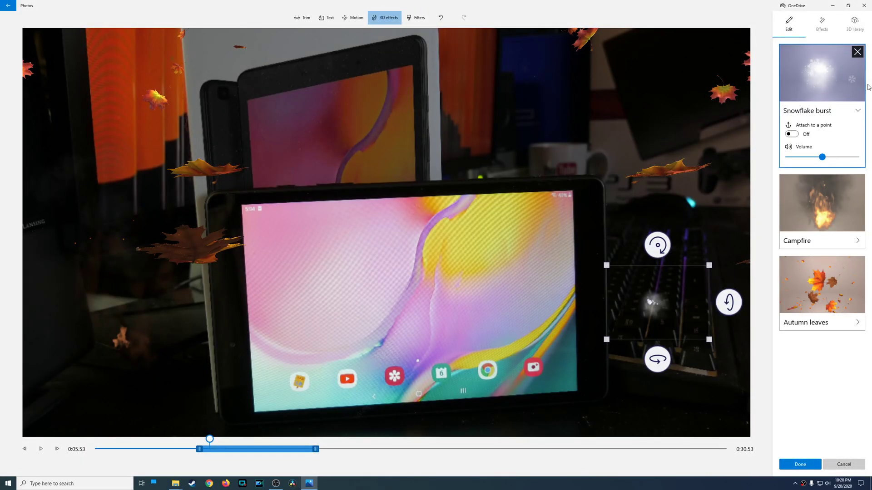
click(855, 25)
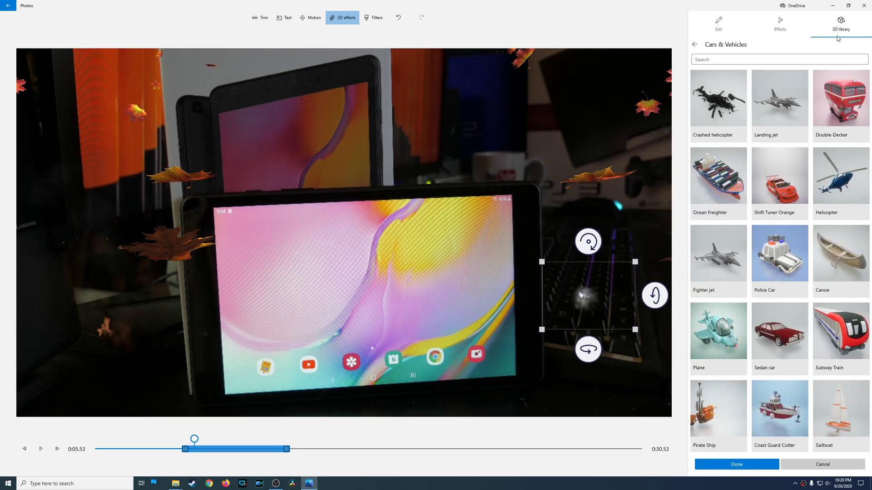
scroll(803, 255, down, 1)
scroll(803, 256, down, 3)
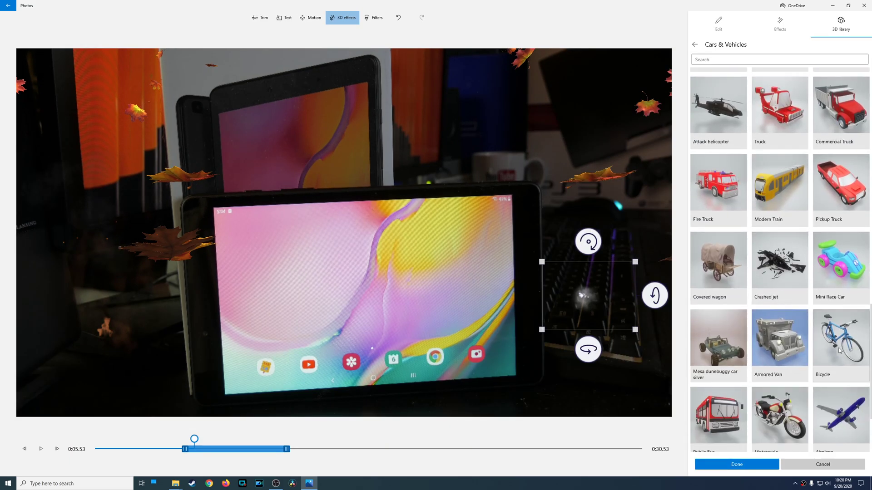
scroll(806, 331, down, 3)
scroll(805, 328, up, 4)
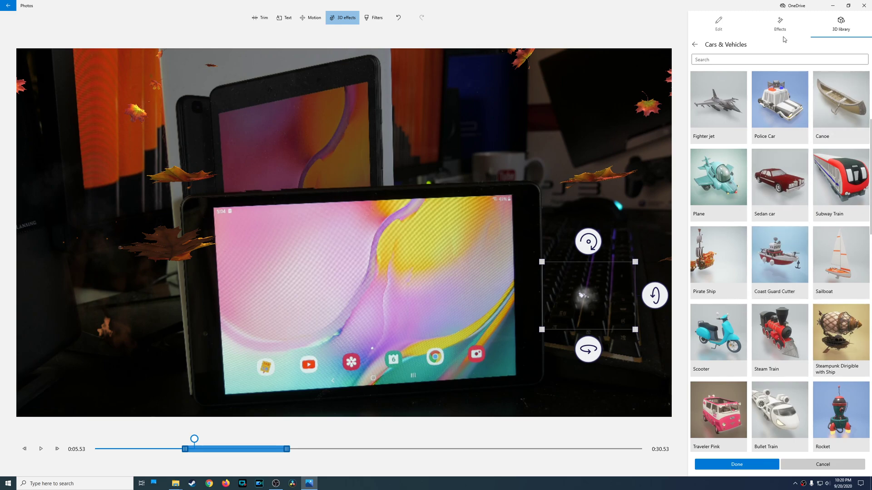
click(779, 26)
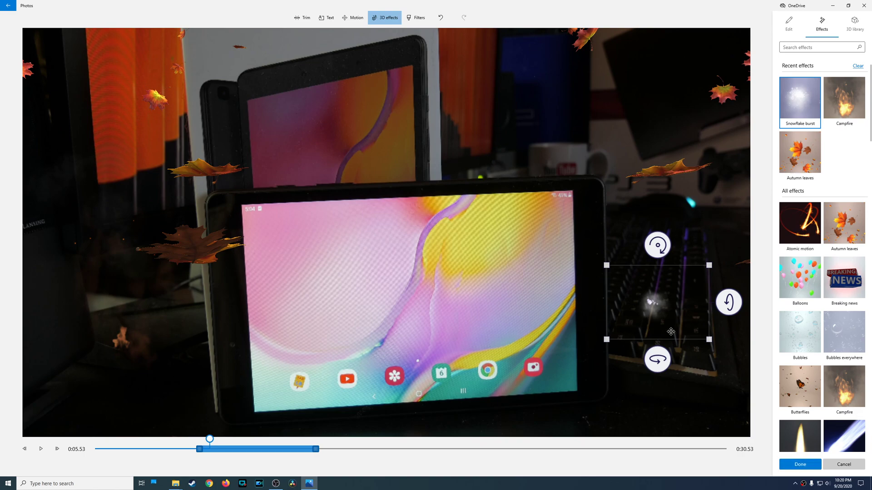
- Confirm the tablet clip's 3D effects, preview playback, and open Filters for the 28.03 clip
click(800, 465)
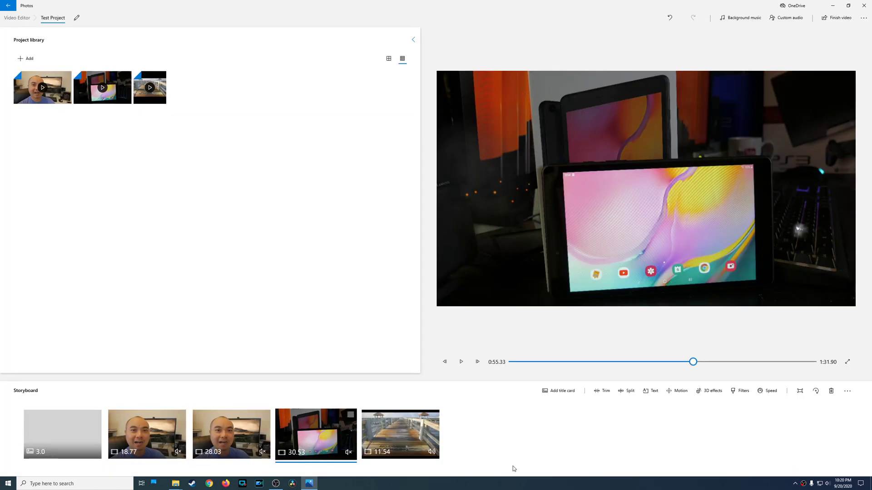
click(462, 362)
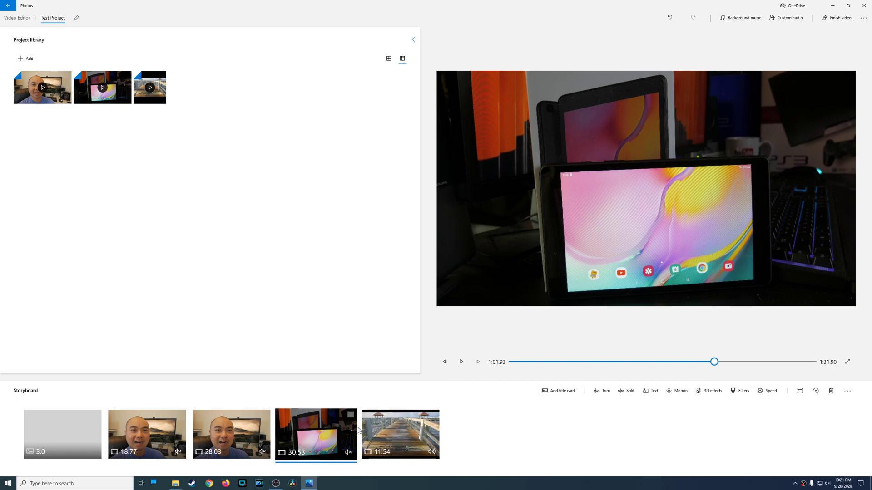
click(230, 449)
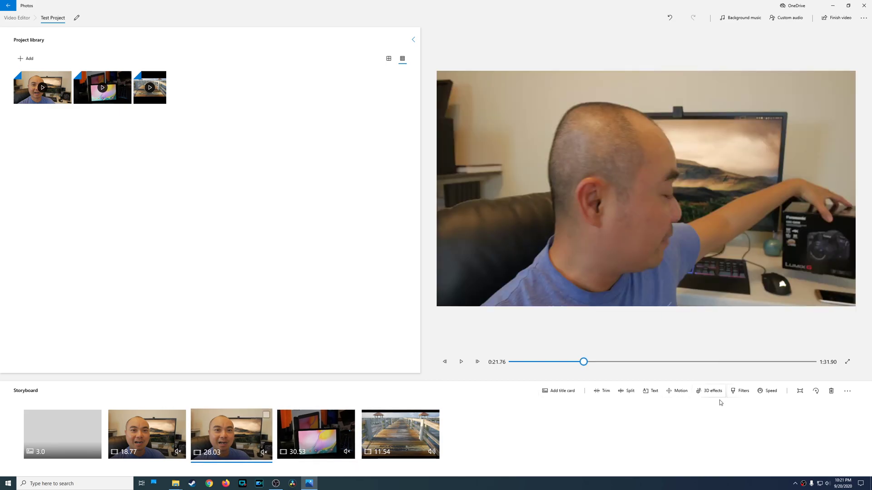
click(742, 391)
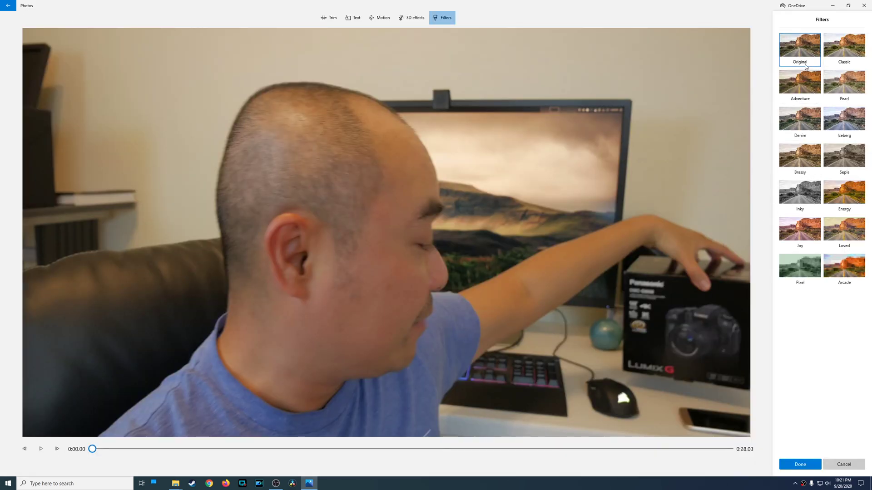
- Compare Classic, Pearl, Brassy, Inky and Pixel filters on the 28.03 clip, then apply Arcade
click(853, 61)
click(843, 83)
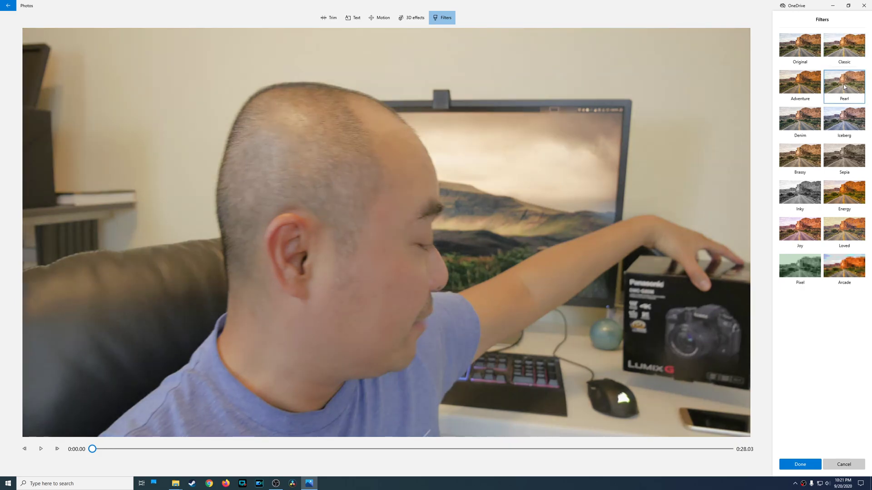
click(810, 162)
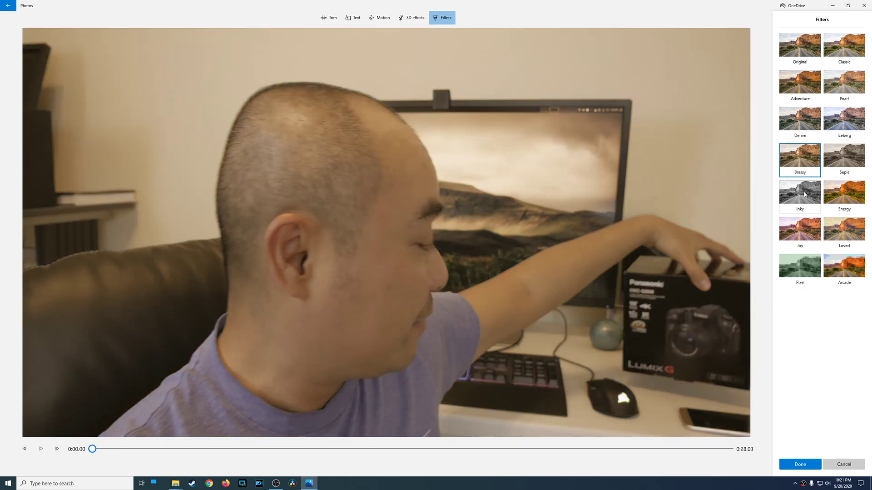
click(805, 195)
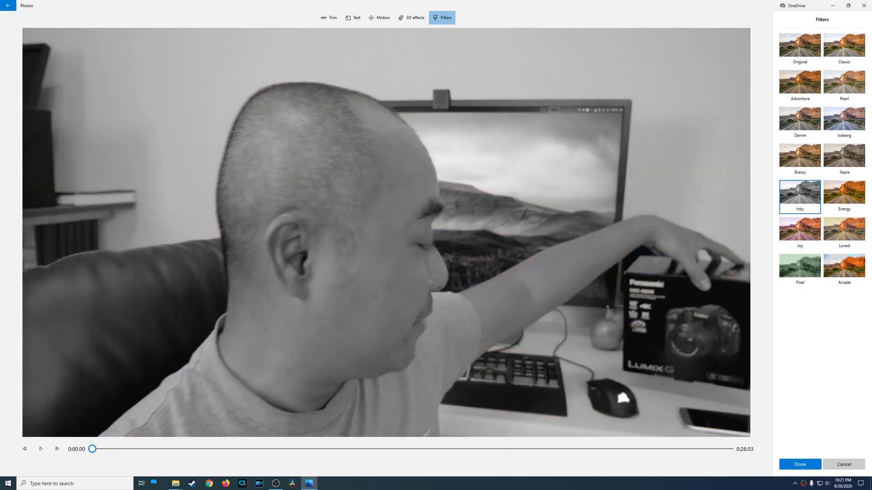
click(809, 271)
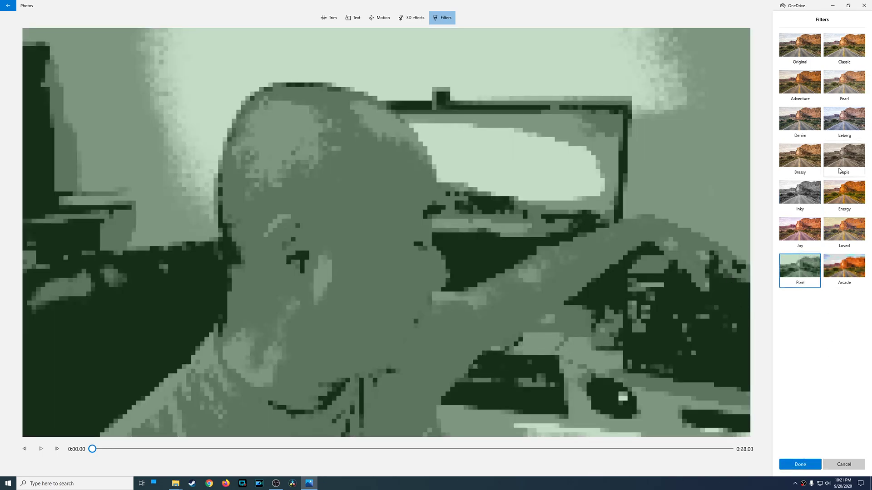
click(801, 156)
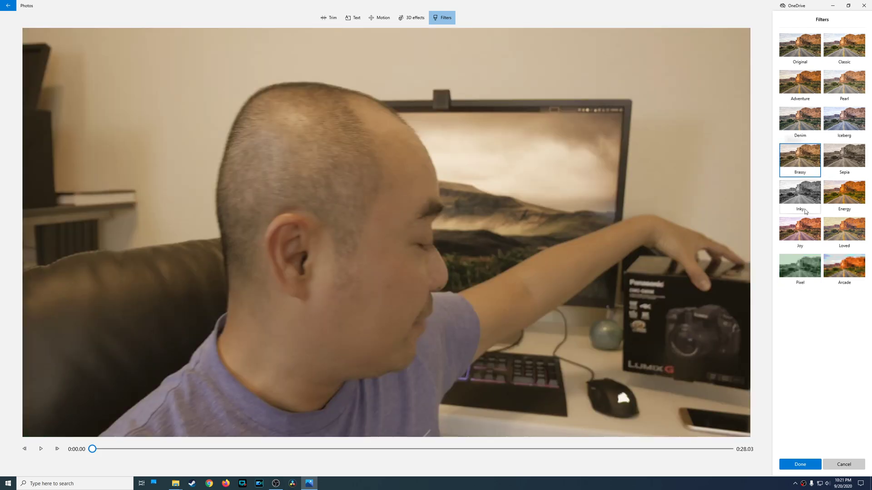
click(805, 273)
click(844, 267)
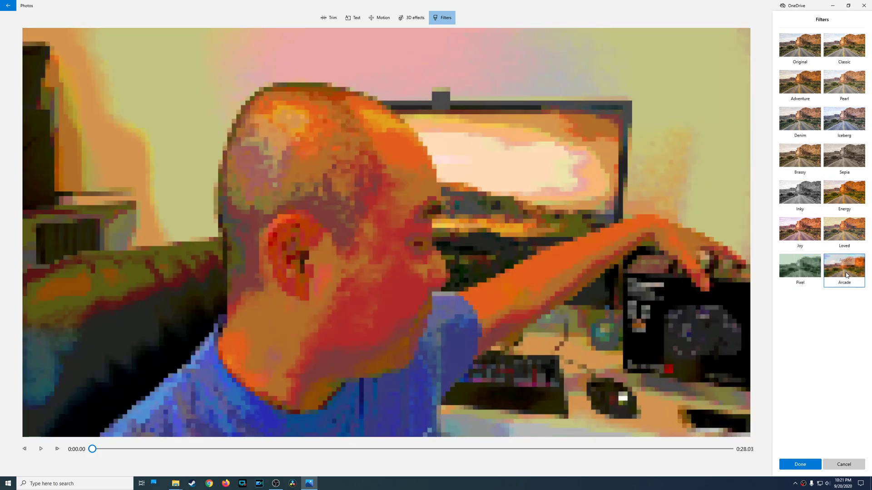
click(801, 464)
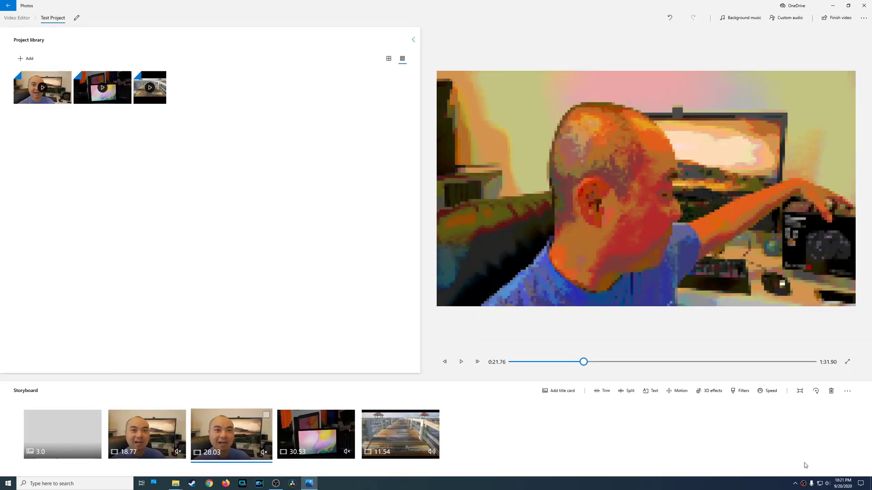
- Set the Arcade clip's speed to 0.57x and play it back to check the slowdown
click(462, 364)
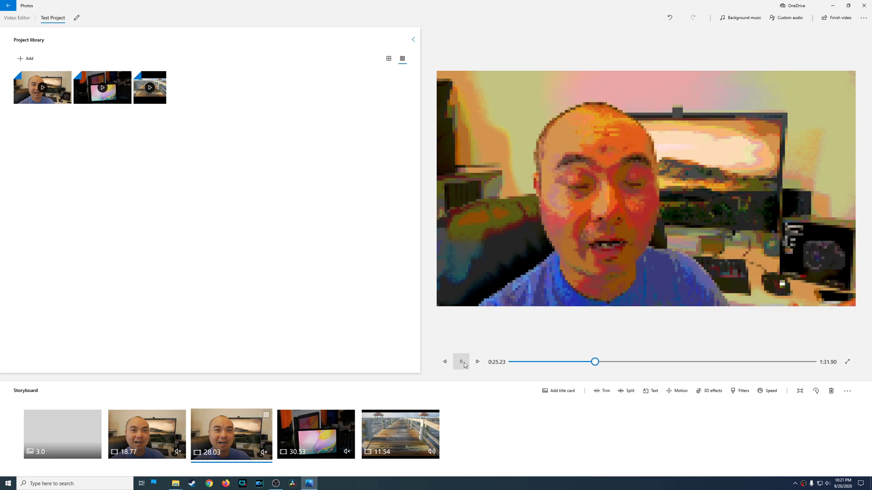
click(464, 364)
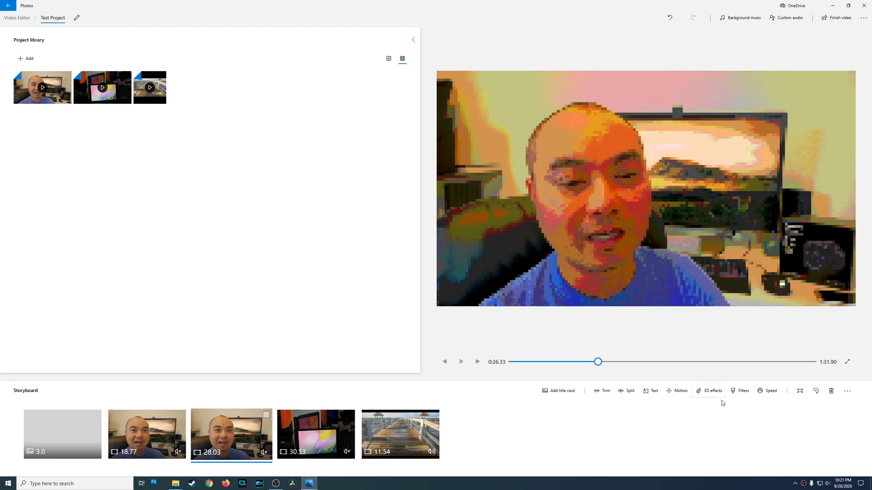
click(771, 391)
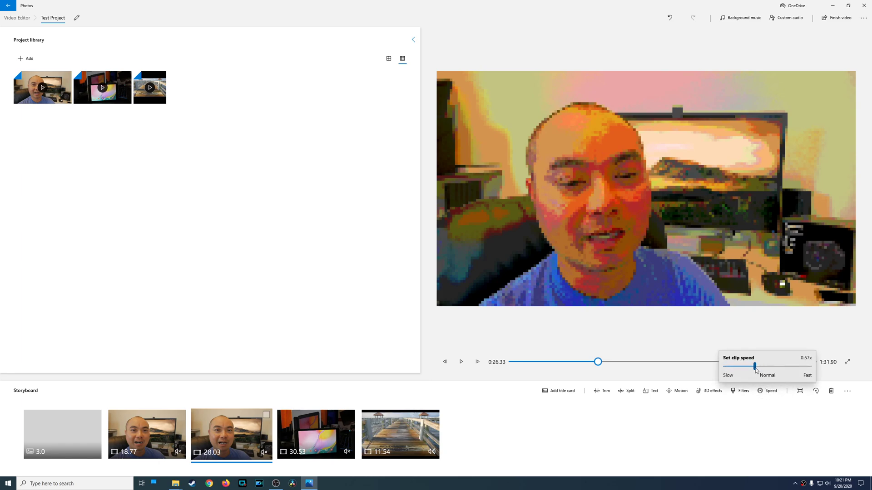
click(792, 427)
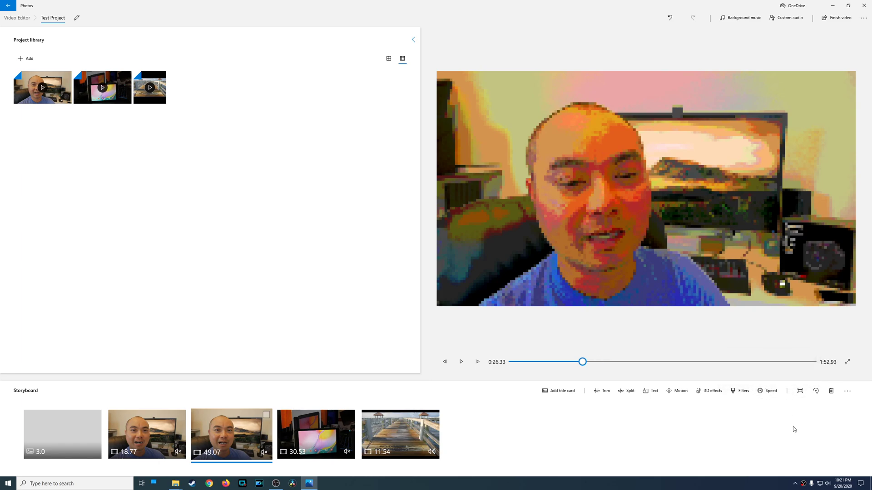
click(461, 362)
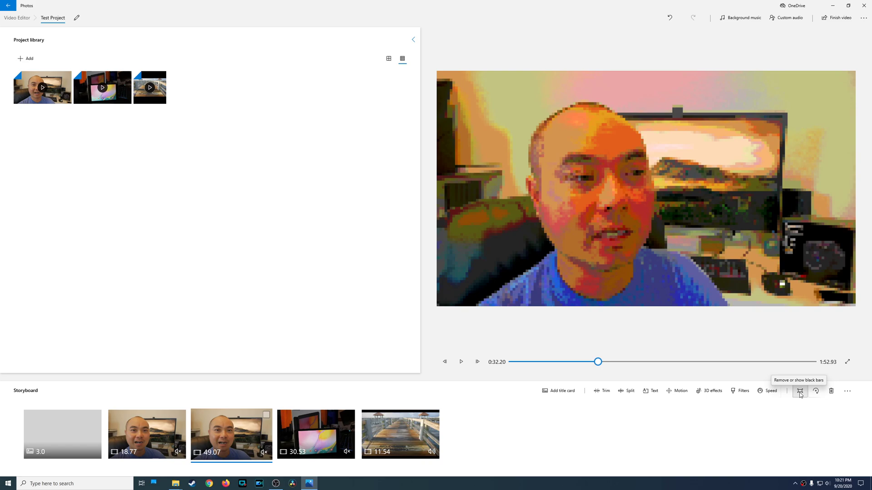
click(405, 437)
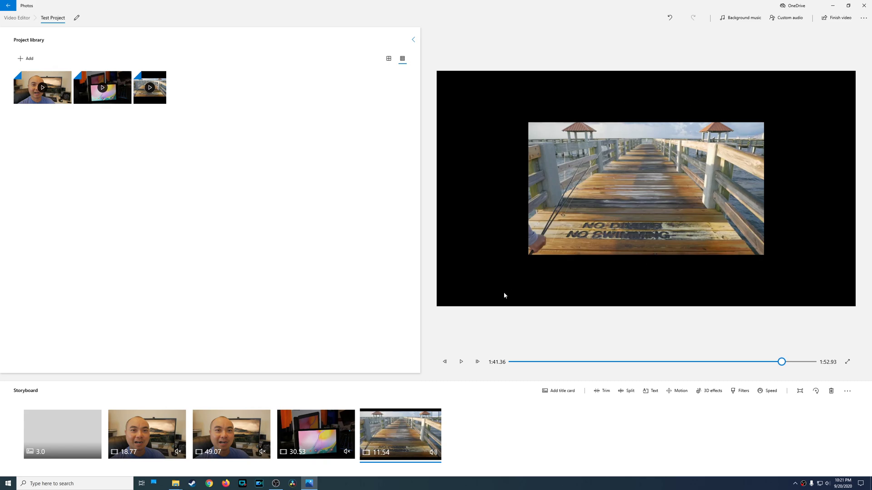
click(177, 485)
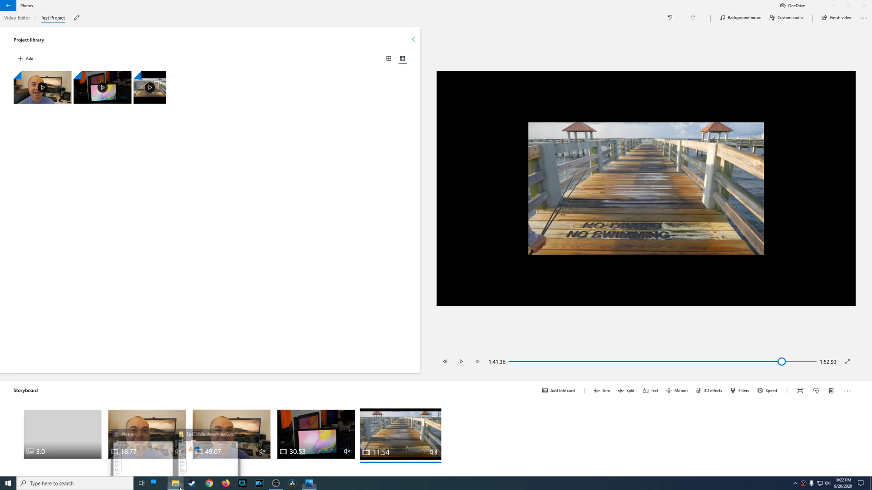
click(208, 454)
double_click(528, 345)
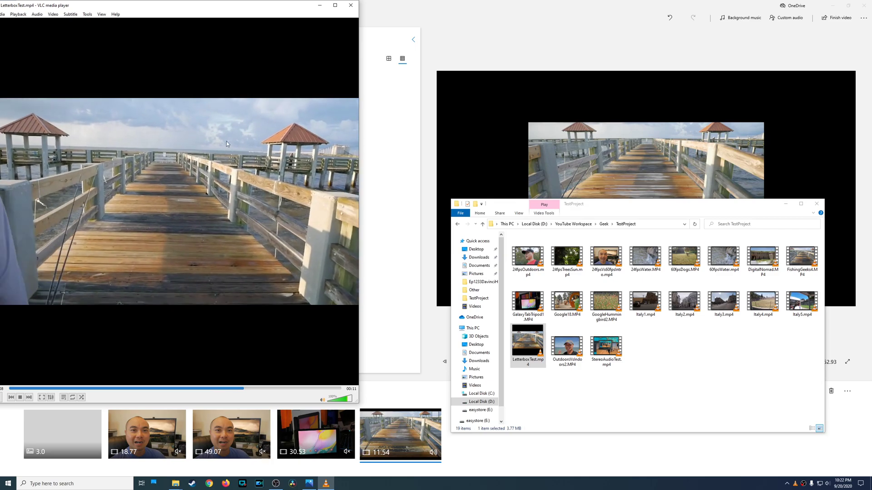
click(350, 5)
click(786, 203)
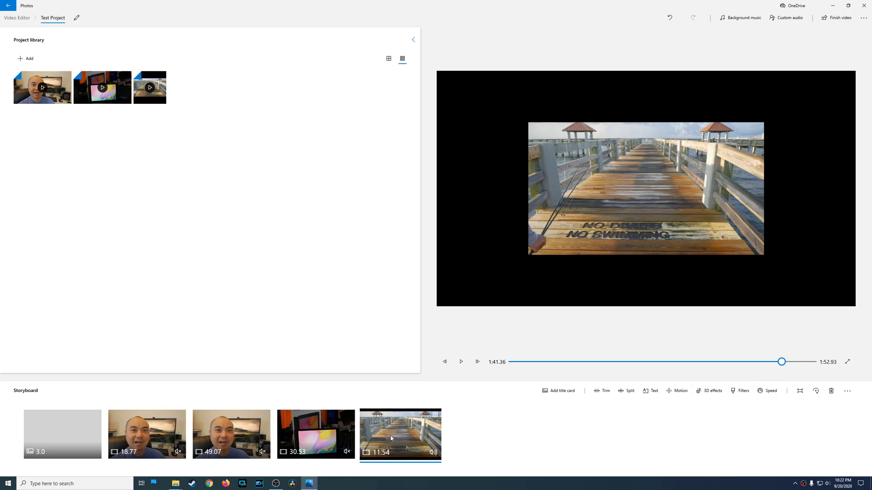
- Apply Remove black bars to the 11.54-second pier clip and play it to check
click(800, 391)
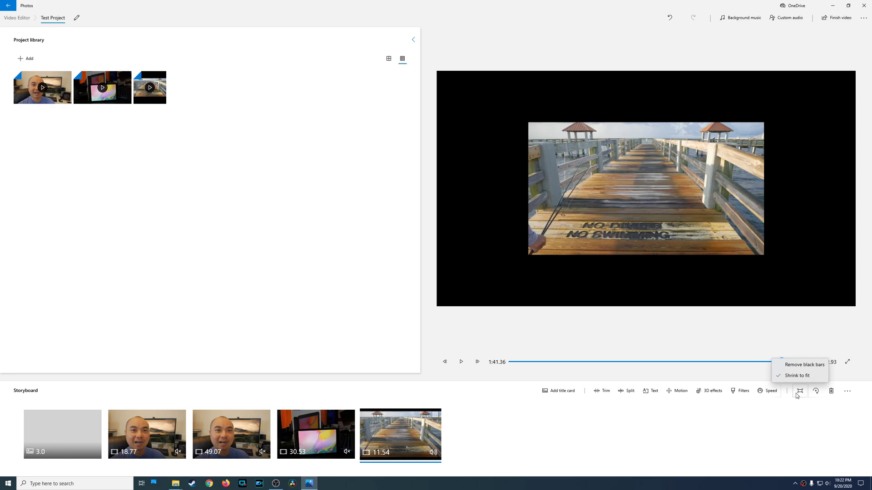
click(799, 367)
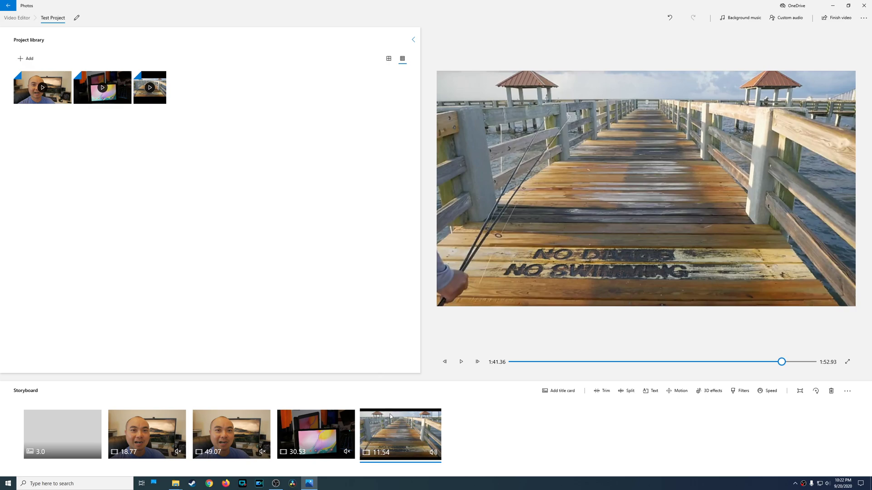
click(461, 361)
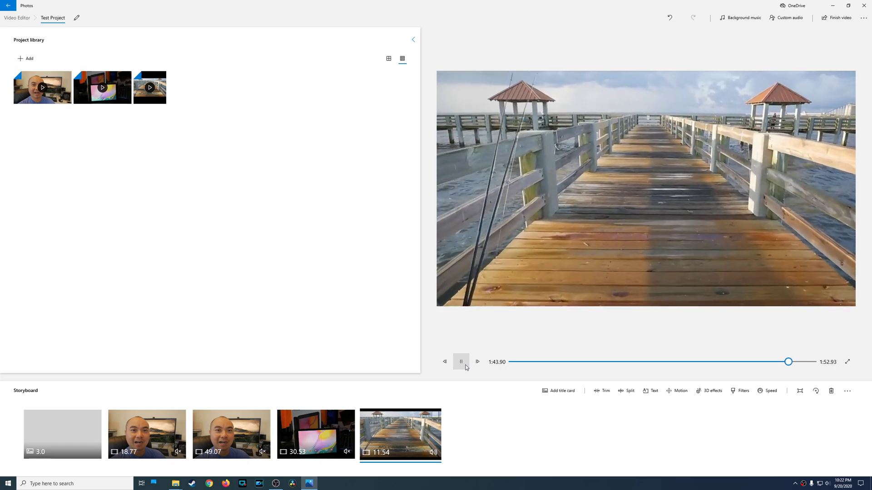
click(463, 364)
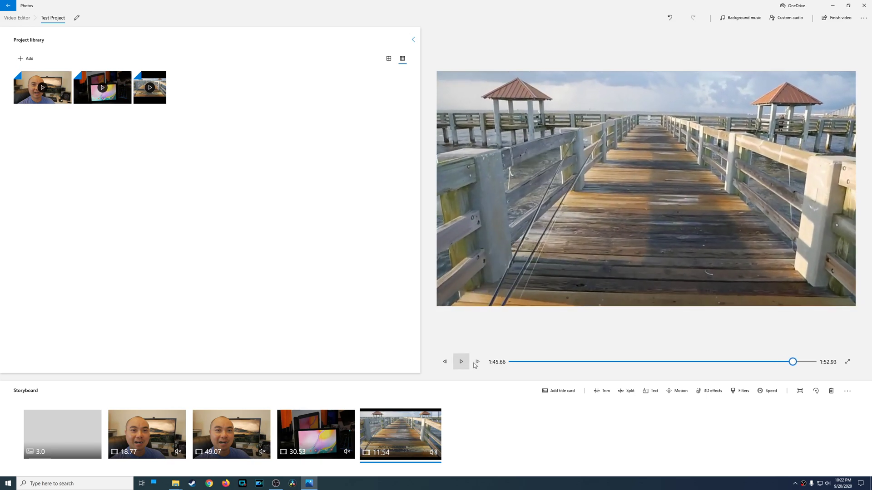
click(816, 393)
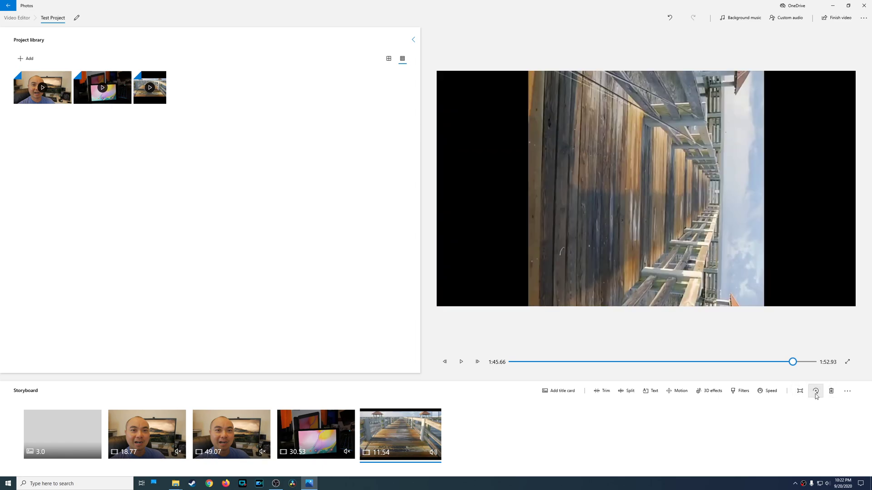
click(460, 364)
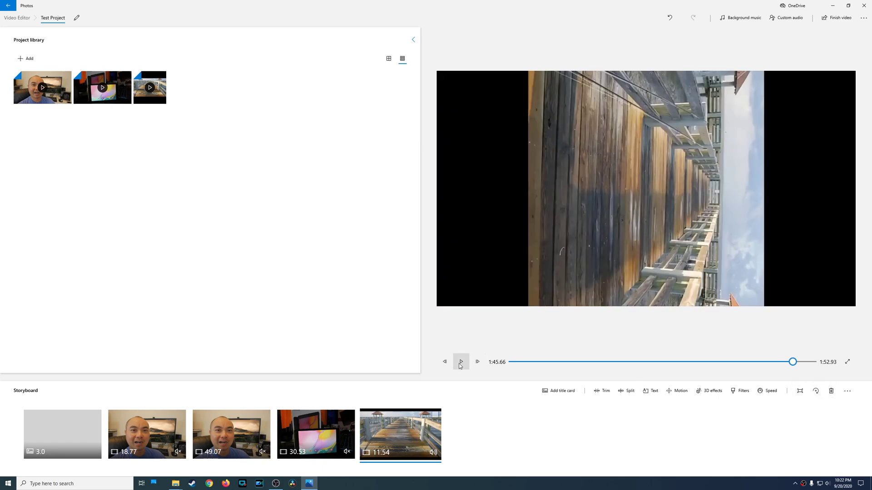
click(460, 364)
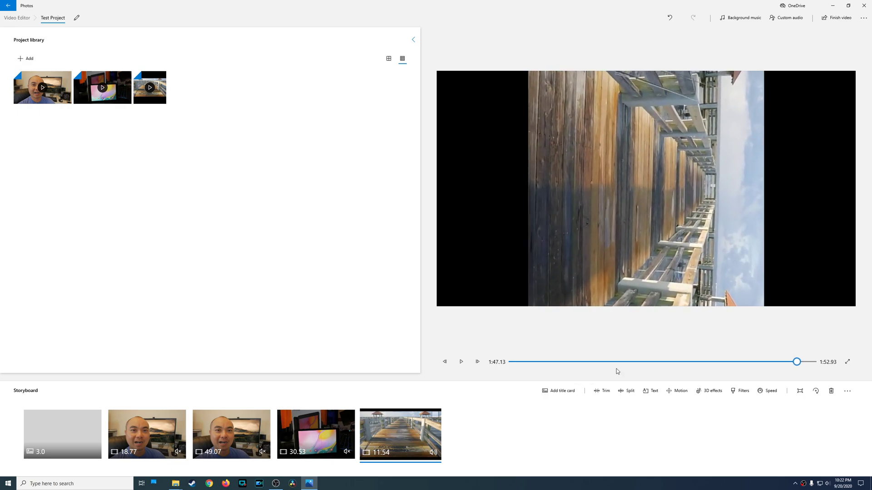
click(816, 394)
click(816, 393)
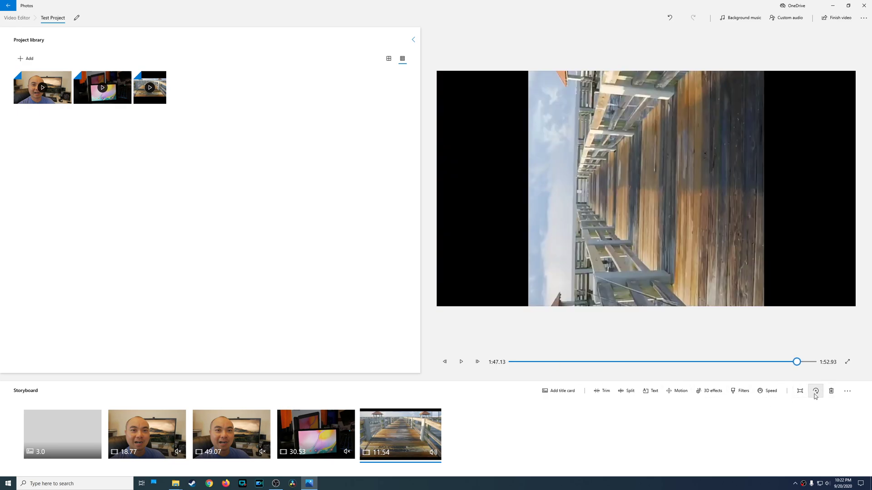
click(815, 394)
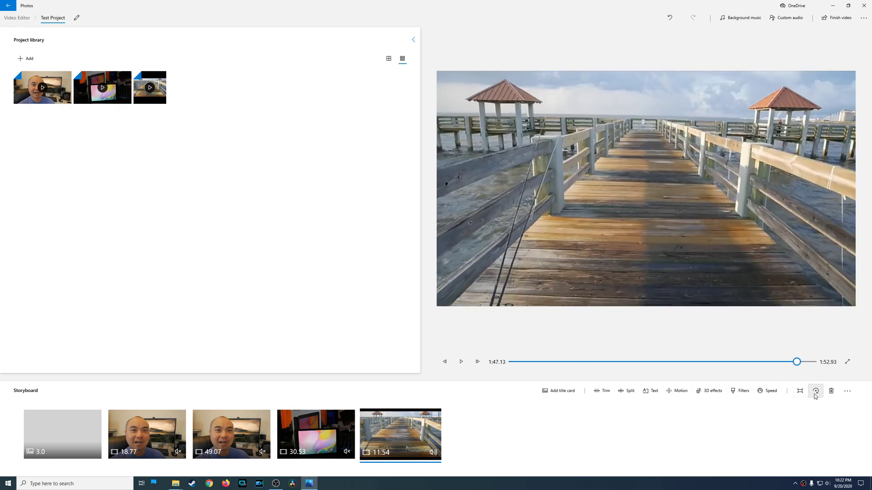
click(847, 393)
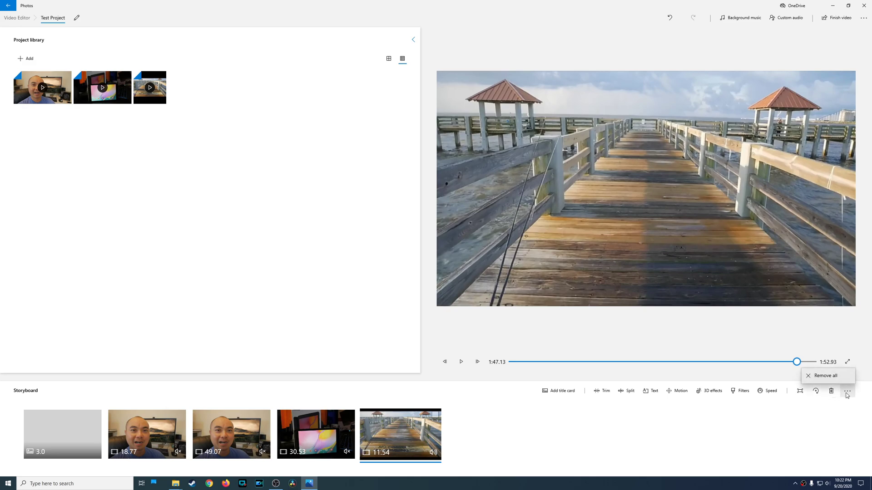
click(598, 444)
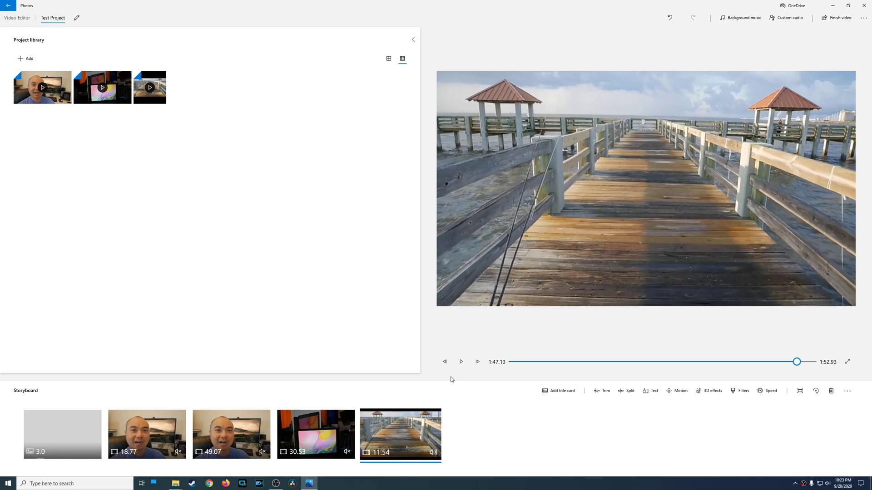
click(88, 430)
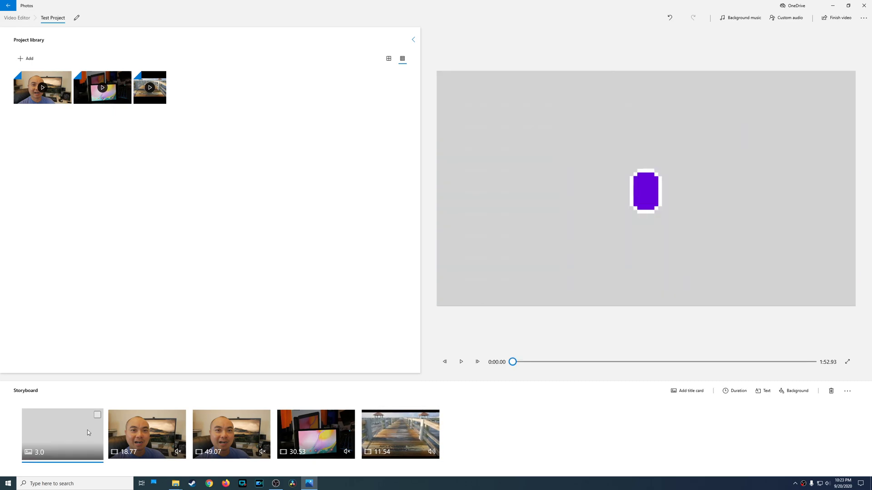
click(462, 363)
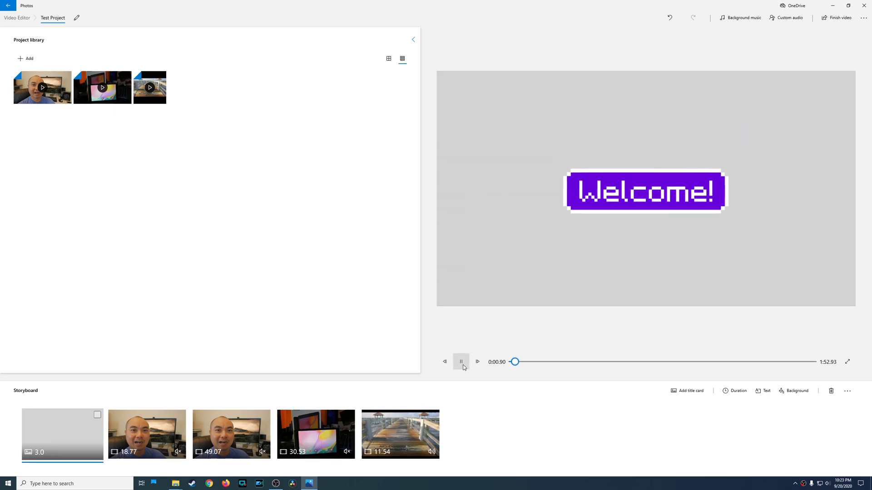
click(462, 363)
click(461, 363)
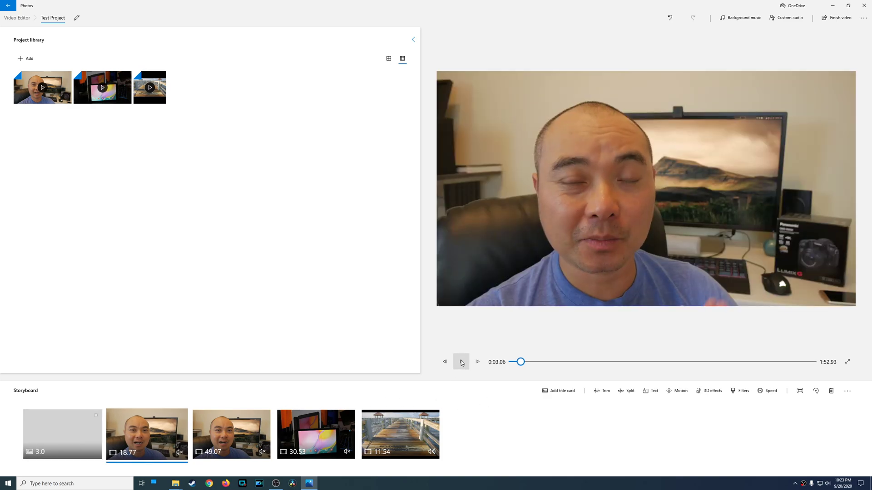
click(461, 362)
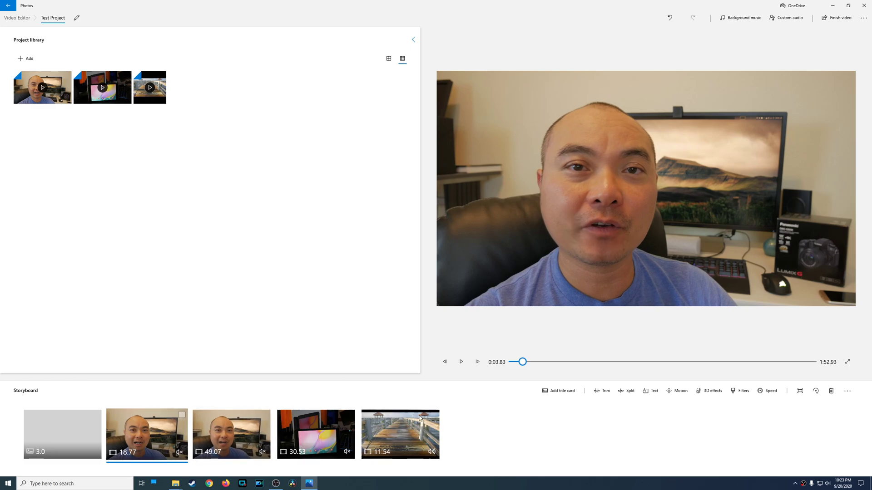
click(254, 432)
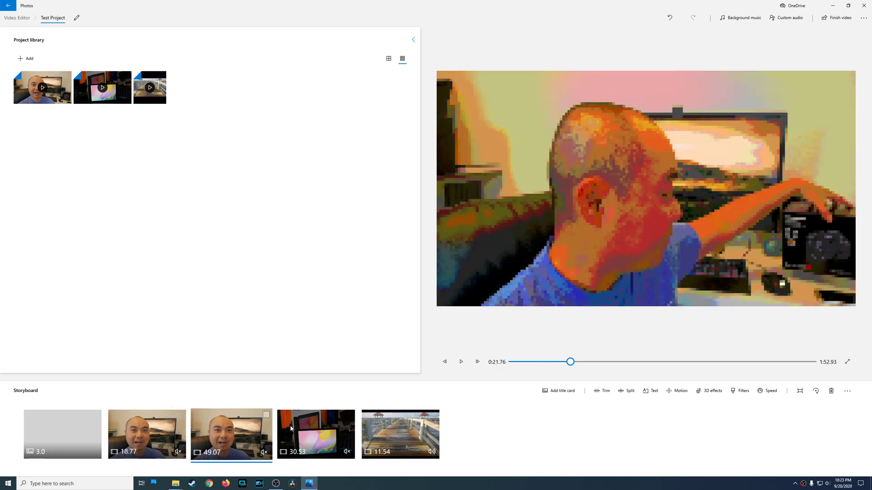
click(462, 363)
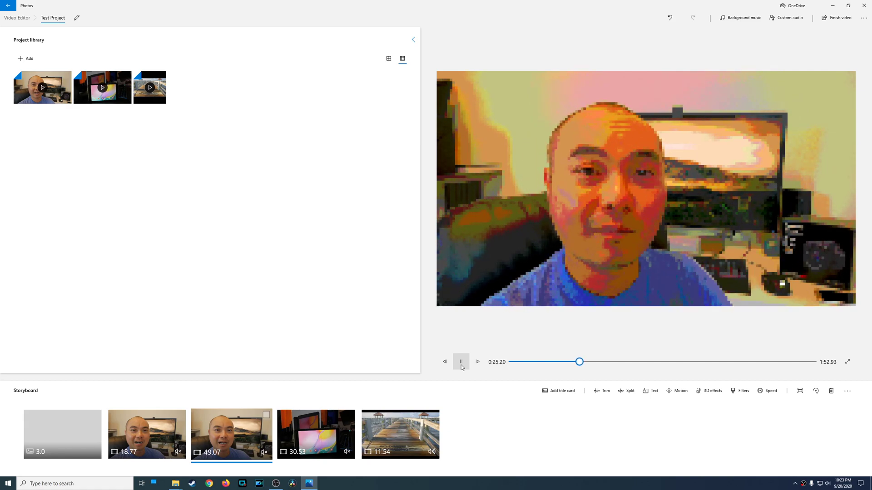
click(461, 363)
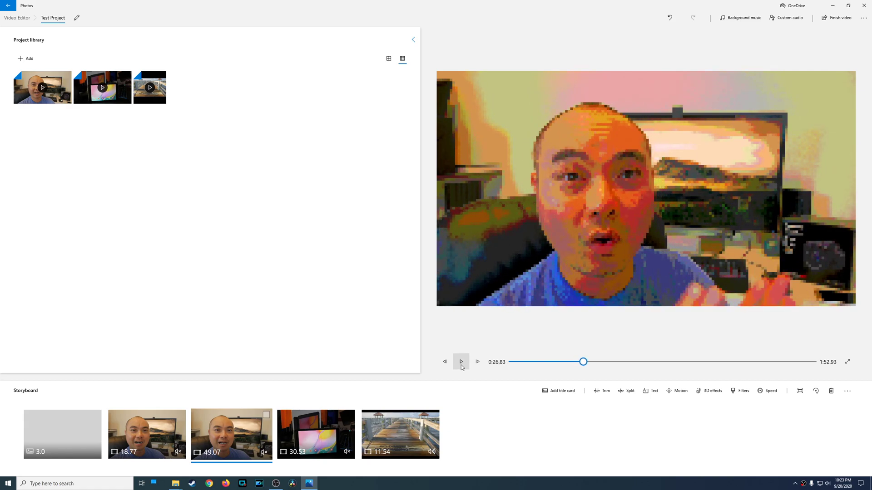
click(461, 363)
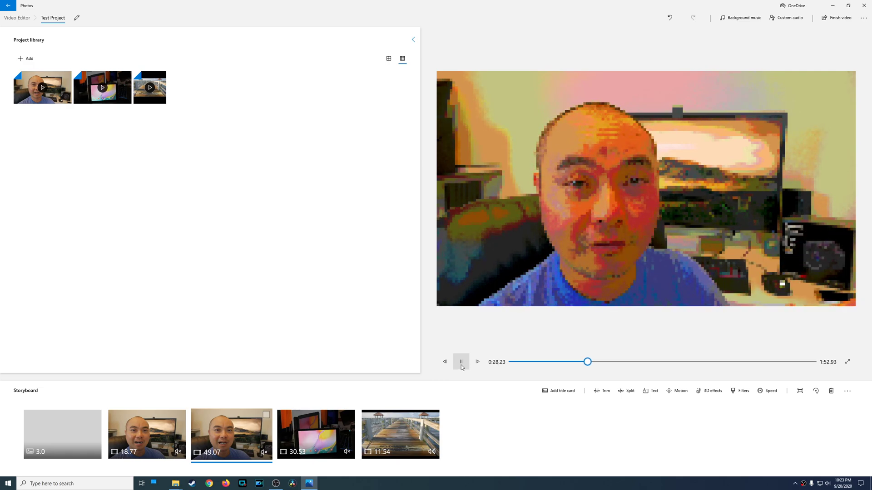
click(461, 362)
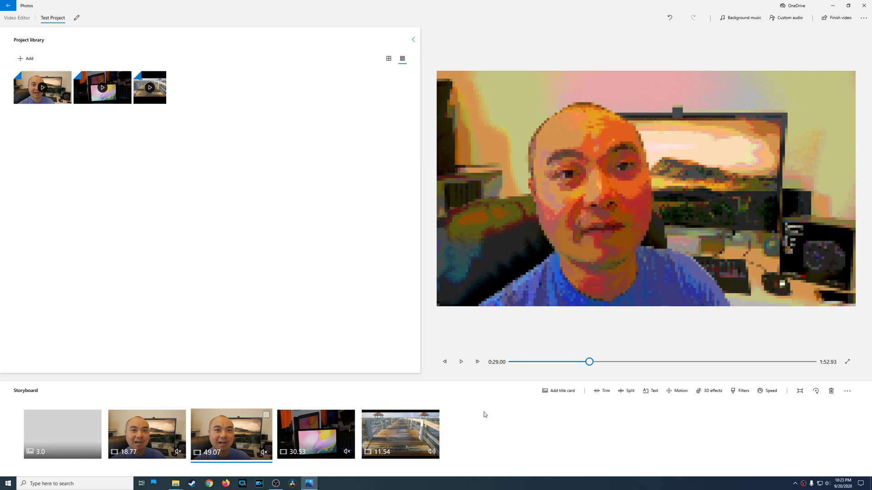